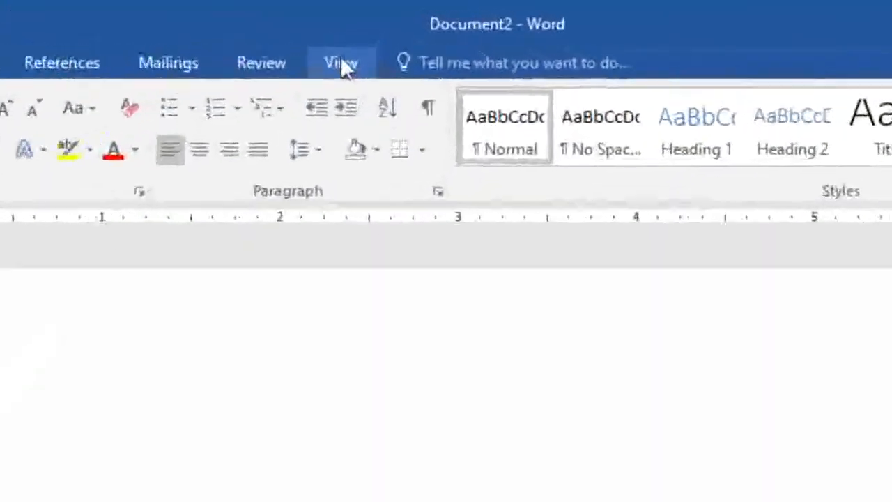
Turn the document ruler off and back on.
left_click(367, 30)
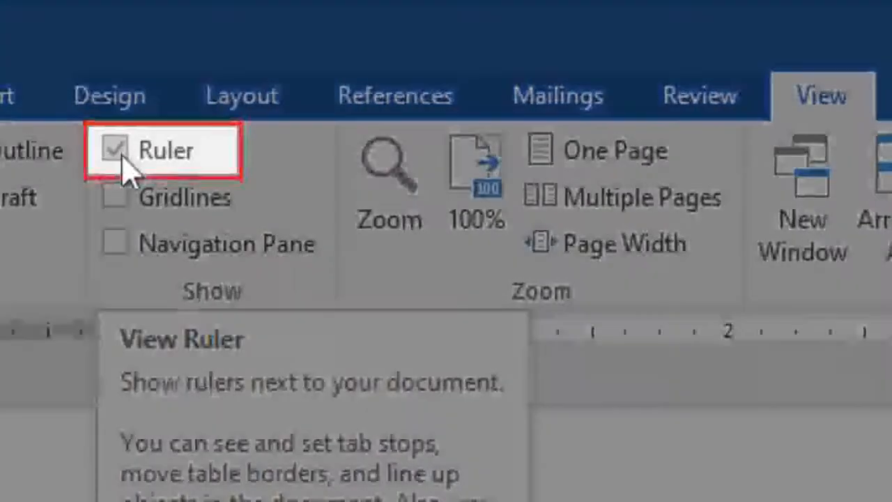
left_click(125, 169)
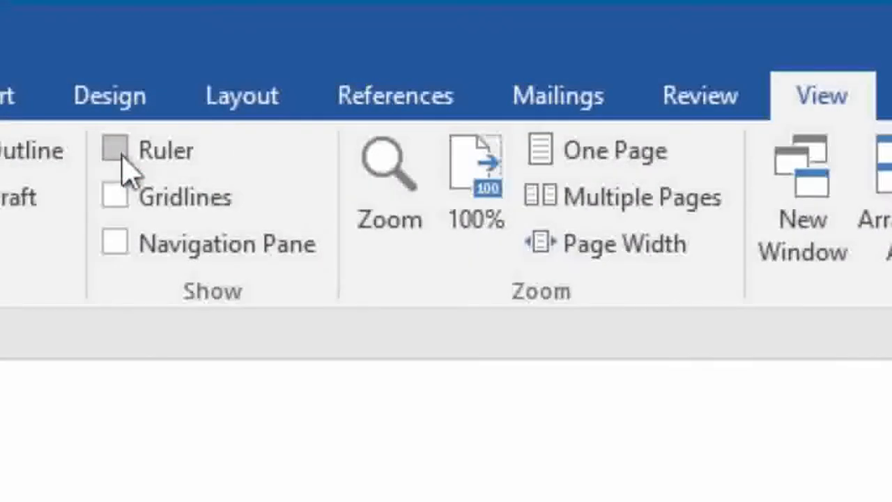
left_click(124, 168)
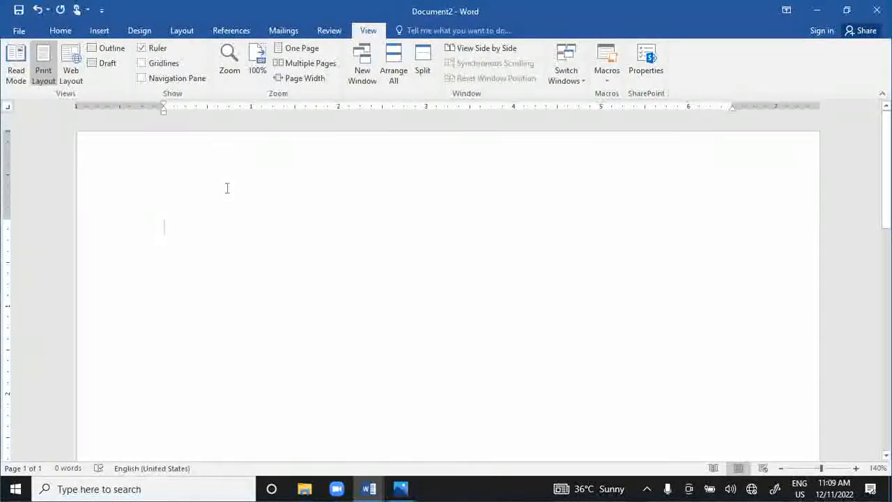
left_click(61, 30)
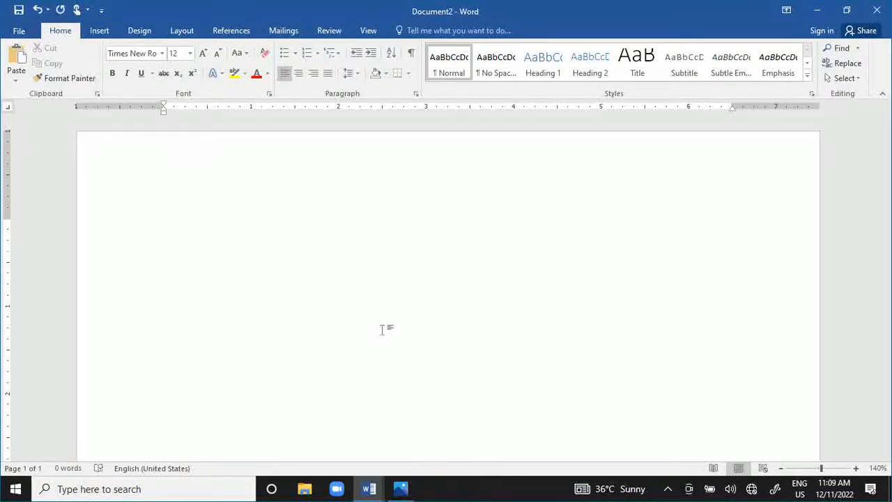
View the keyboard picture in Photos and advance the cursor through five default tab stops on the document's empty first line.
left_click(401, 488)
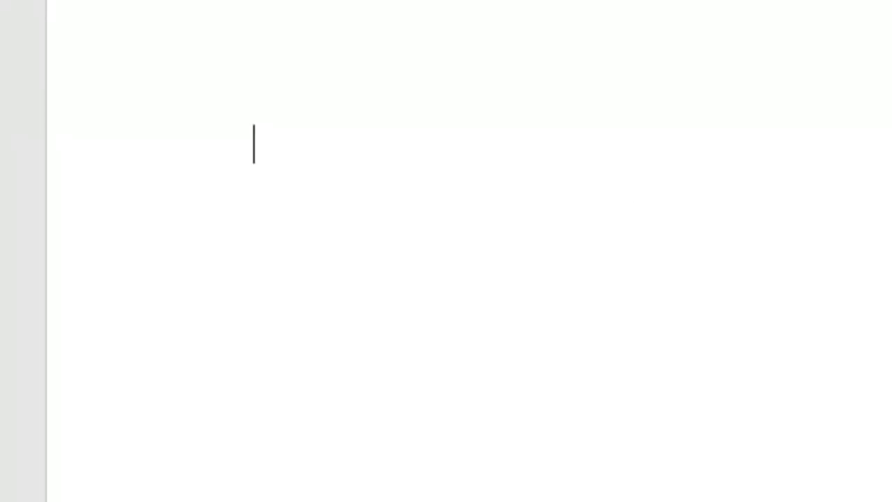
key("Tab")
key("Tab")
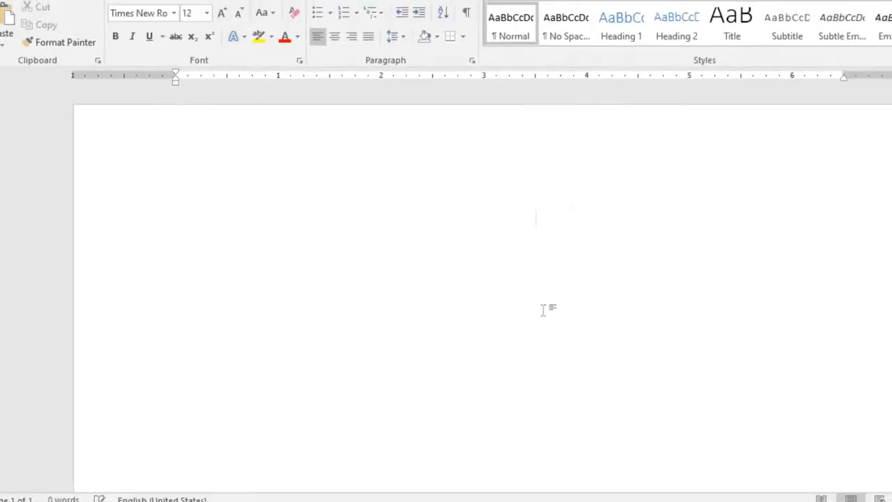
key("Tab")
key("Tab")
key("Tab")
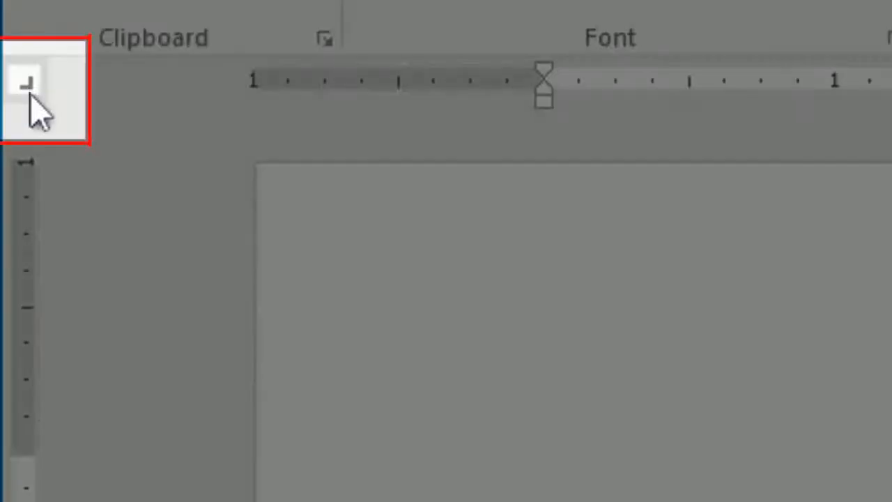
Cycle through the available tab stop types to examine each one, including Left Tab, Center Tab and the indent markers.
left_click(29, 90)
left_click(30, 90)
left_click(27, 85)
left_click(28, 85)
left_click(28, 85)
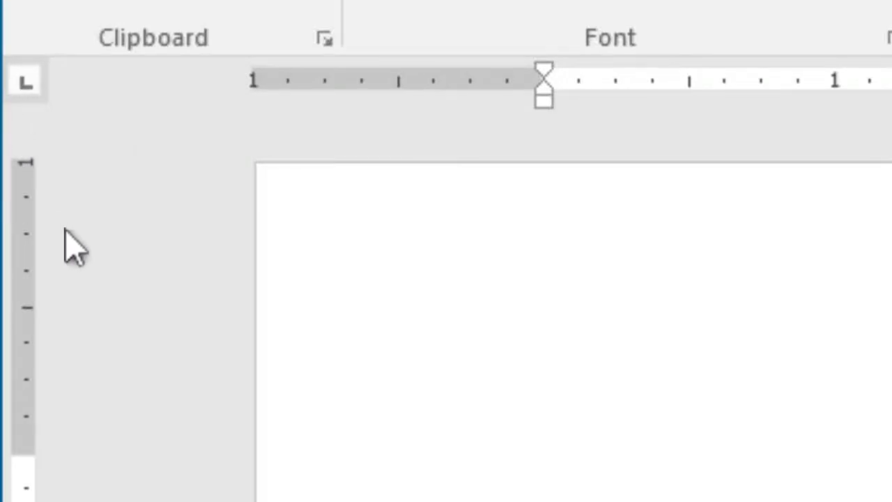
left_click(30, 87)
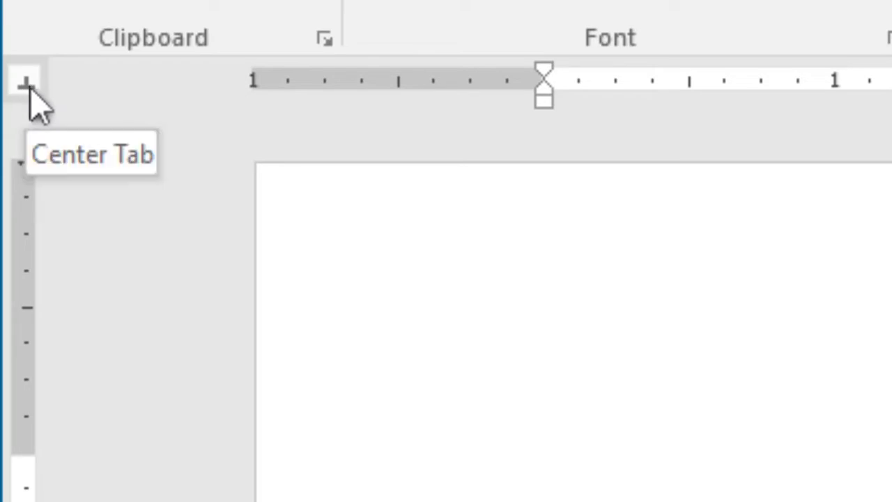
left_click(28, 85)
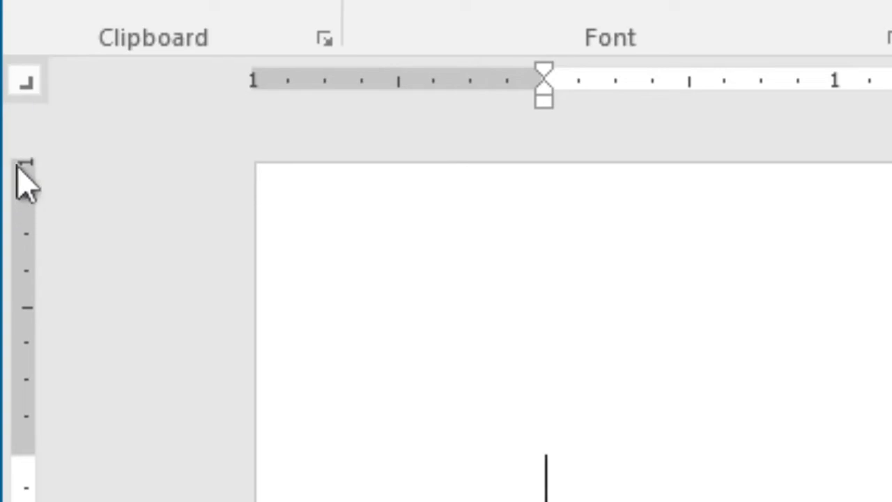
left_click(28, 86)
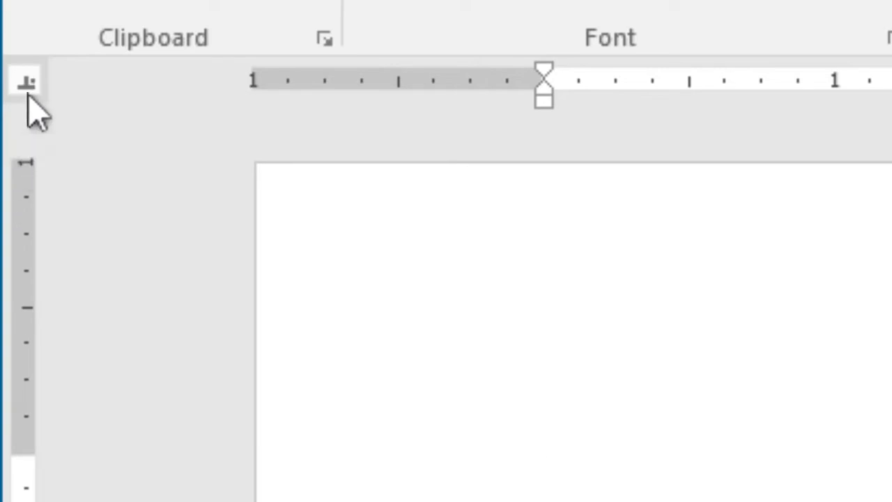
left_click(29, 85)
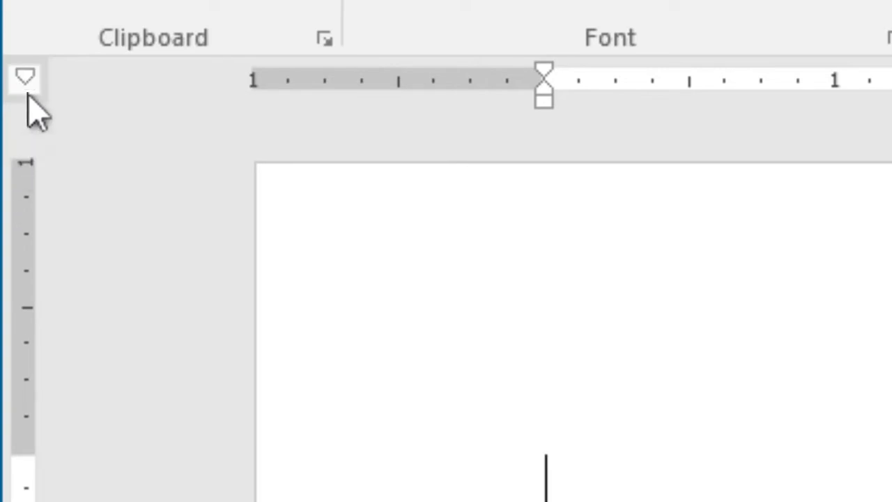
left_click(29, 85)
left_click(28, 86)
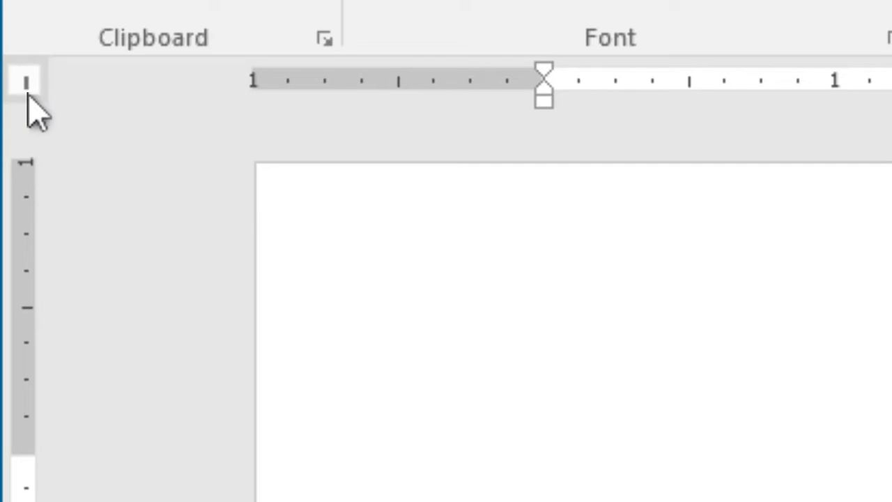
left_click(28, 95)
left_click(28, 95)
left_click(28, 93)
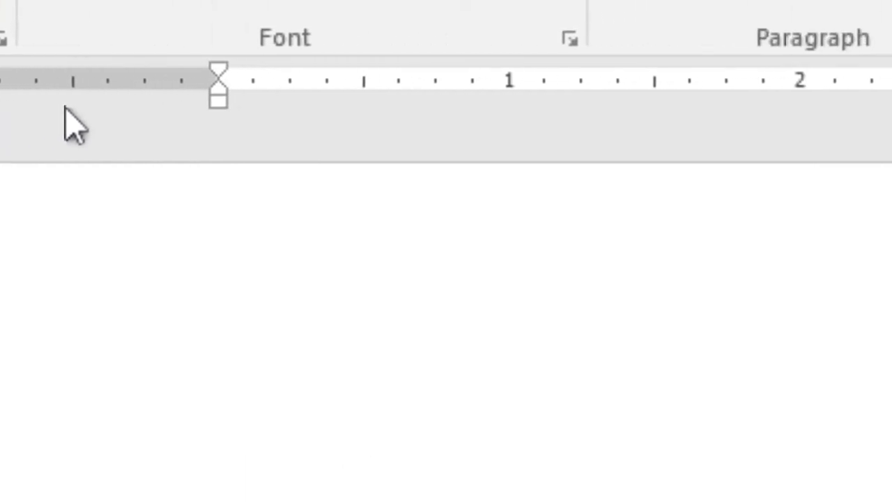
Set a left tab stop at 0.5 inch and right tab stops at 4 and 5.5 inches on the empty line.
left_click(336, 88)
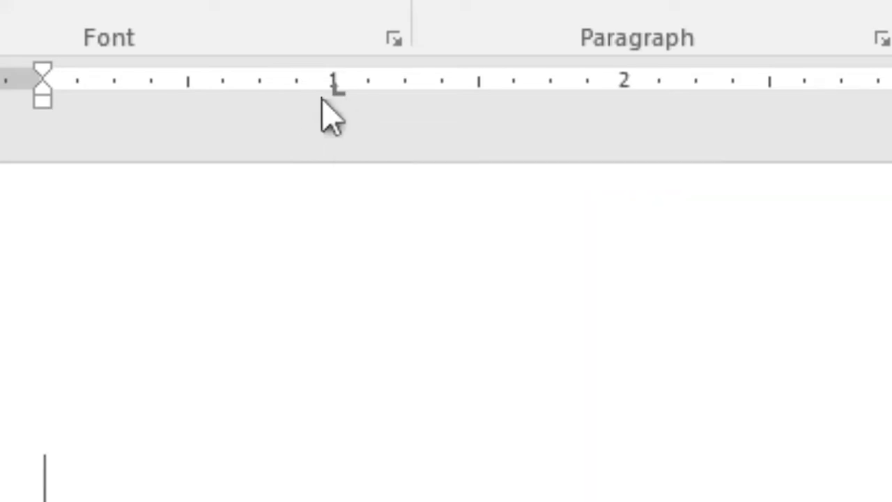
left_click_drag(334, 90, 189, 90)
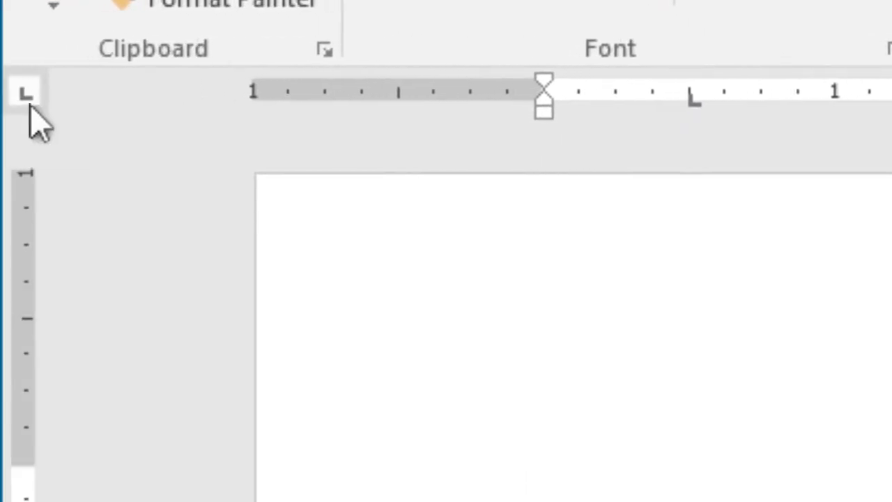
left_click(29, 106)
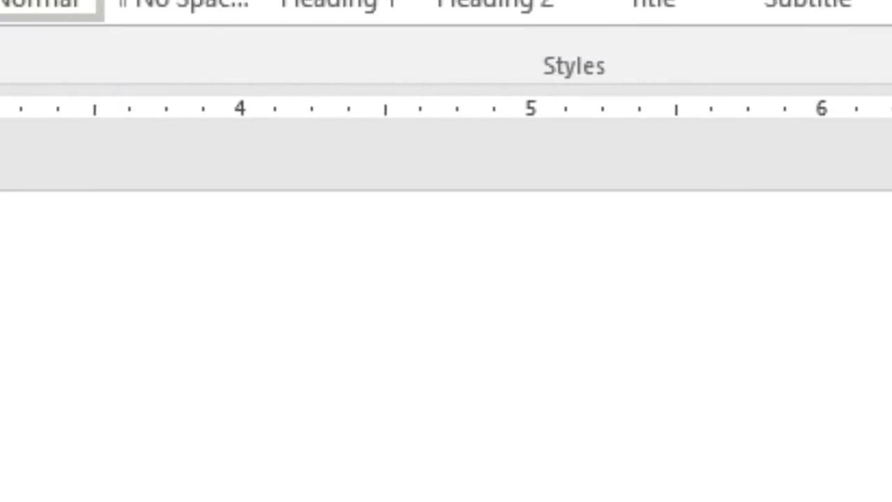
left_click(240, 117)
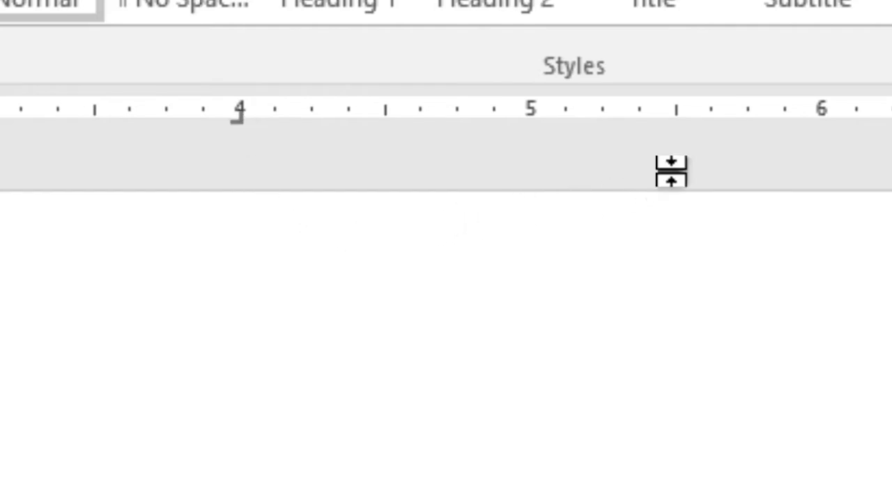
left_click(676, 116)
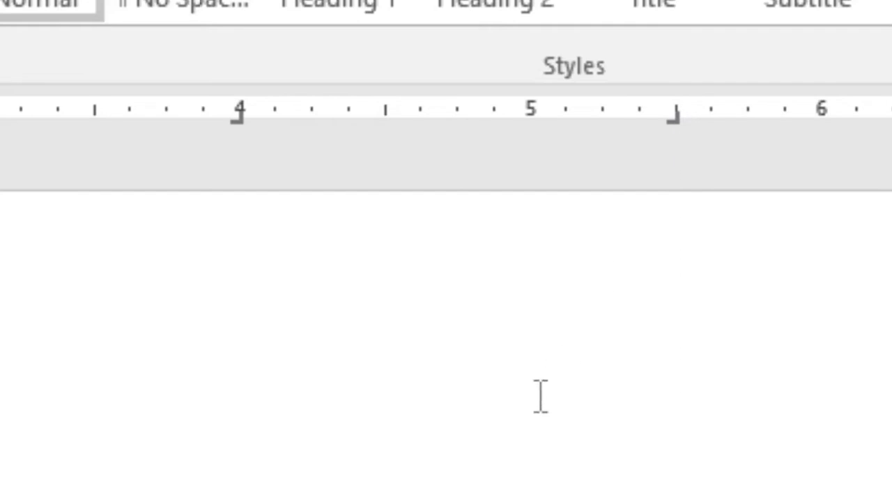
Examine the sample profit/loss account in Document1 and return to the blank Document2.
left_click(369, 490)
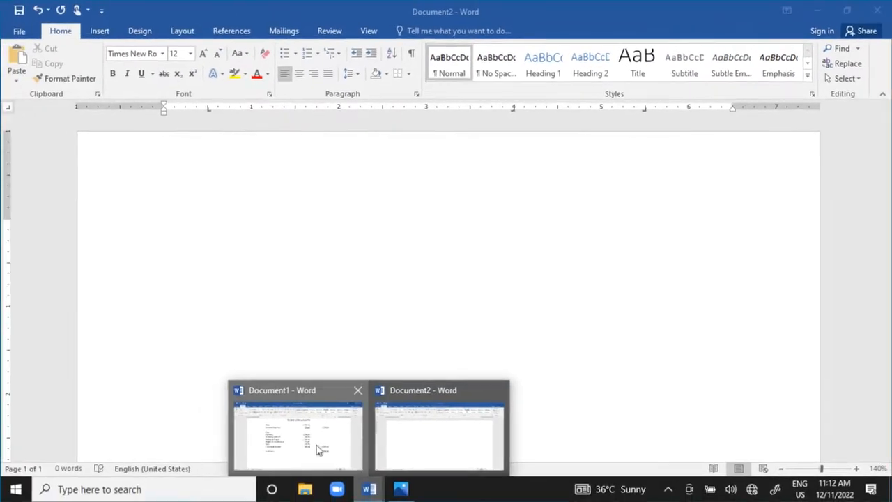
left_click(318, 450)
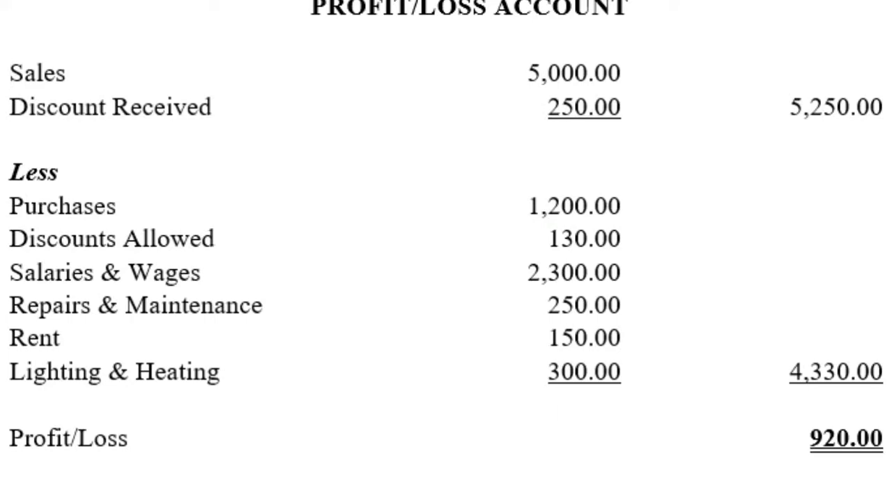
left_click(370, 491)
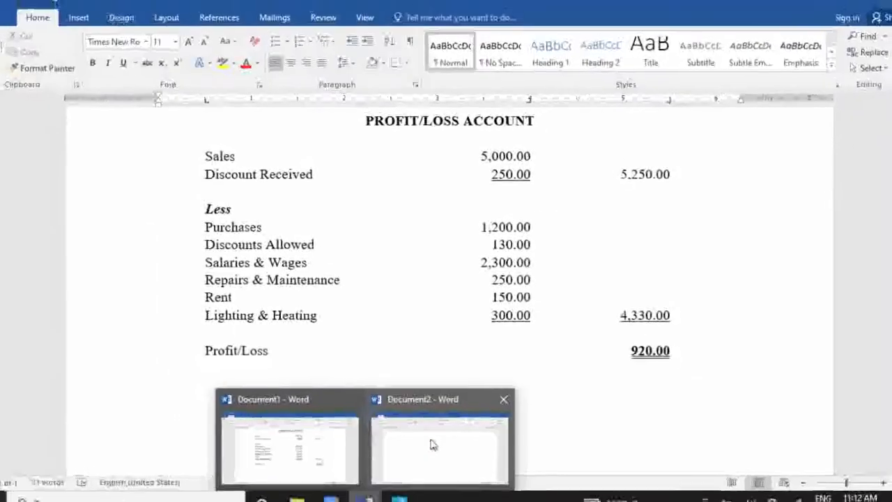
left_click(432, 444)
key("alt+Tab")
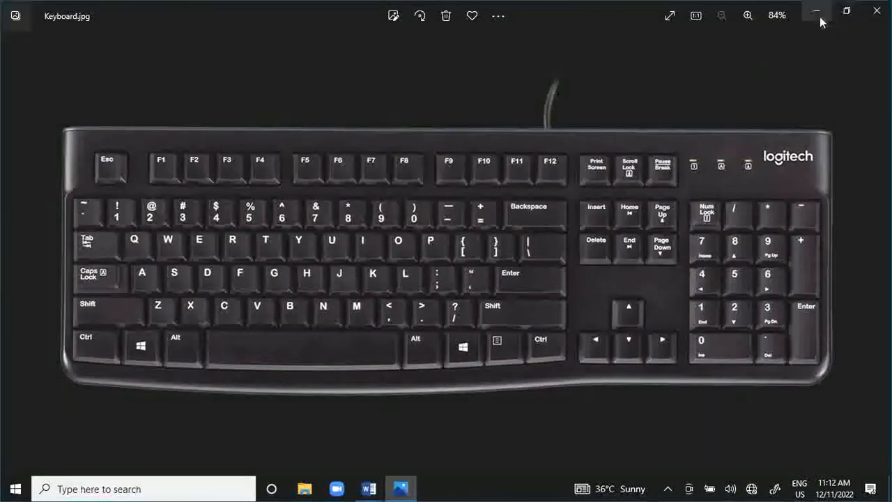
left_click(819, 16)
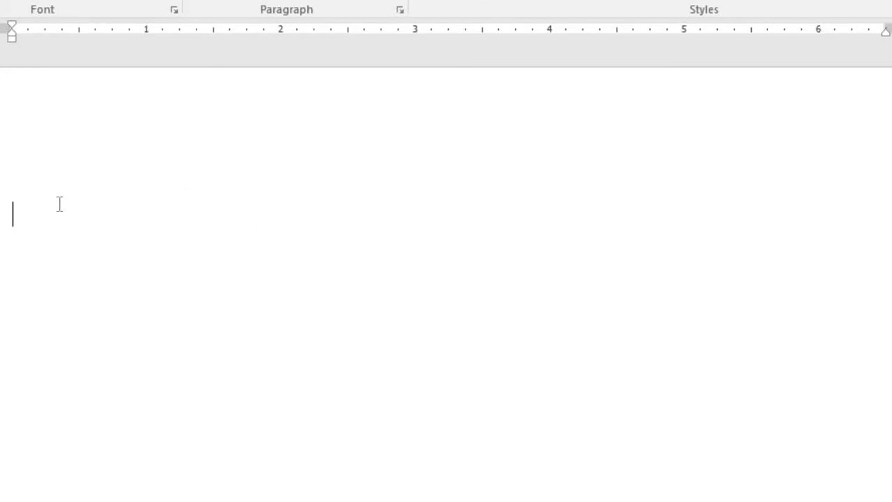
Enter the centred title "PROFIT/LOSS ACCOUNT" and start a left-aligned line two lines below it.
type("PROFIT/LOSS ")
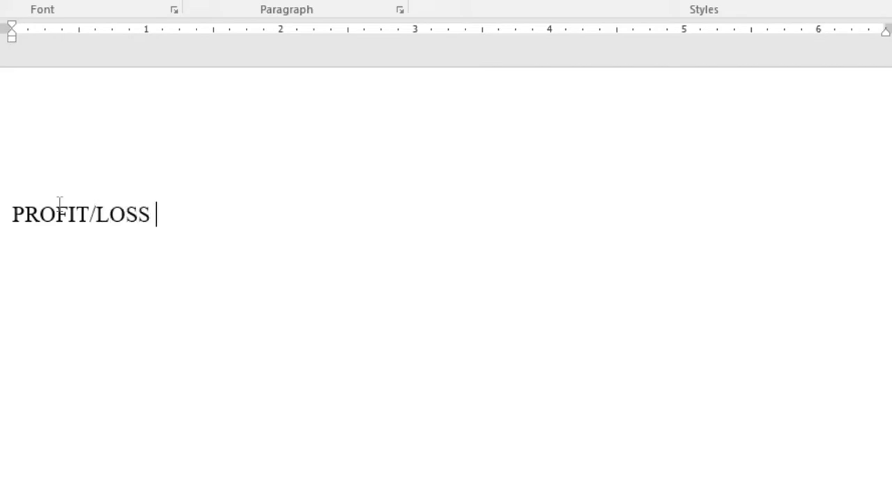
type("ACCOUNT")
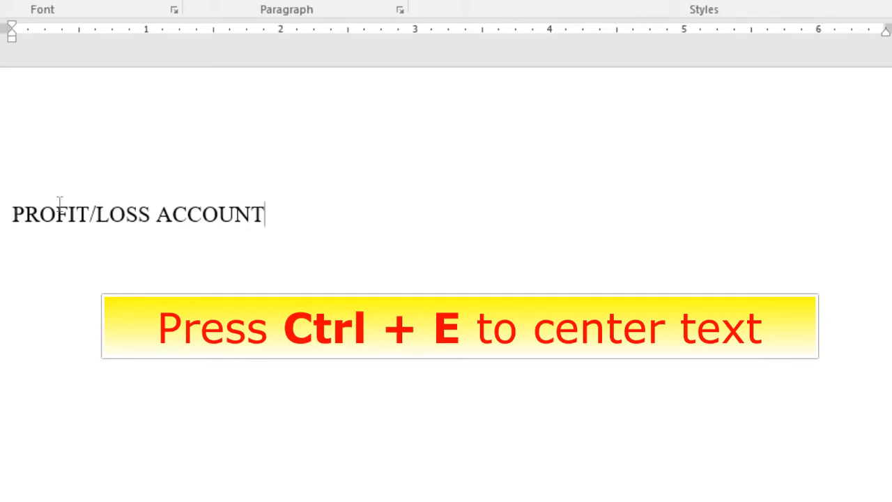
key("ctrl+e")
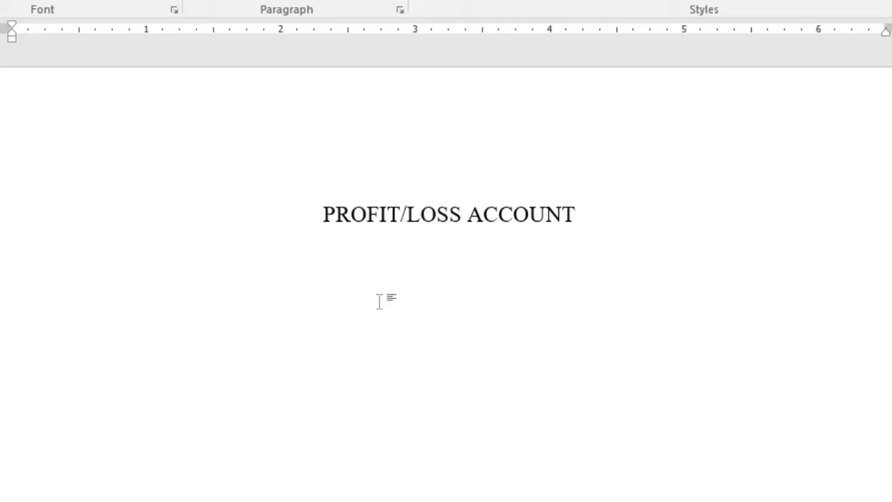
key("Return")
key("Return")
key("ctrl+l")
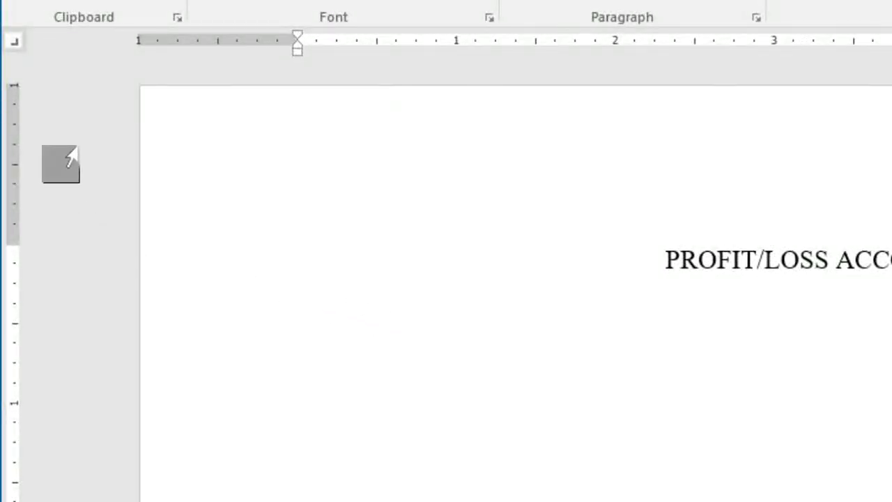
Set a left tab stop at 0.5 inch and right tab stops at 4 and 5.5 inches for the line below the title.
left_click(15, 45)
left_click(15, 45)
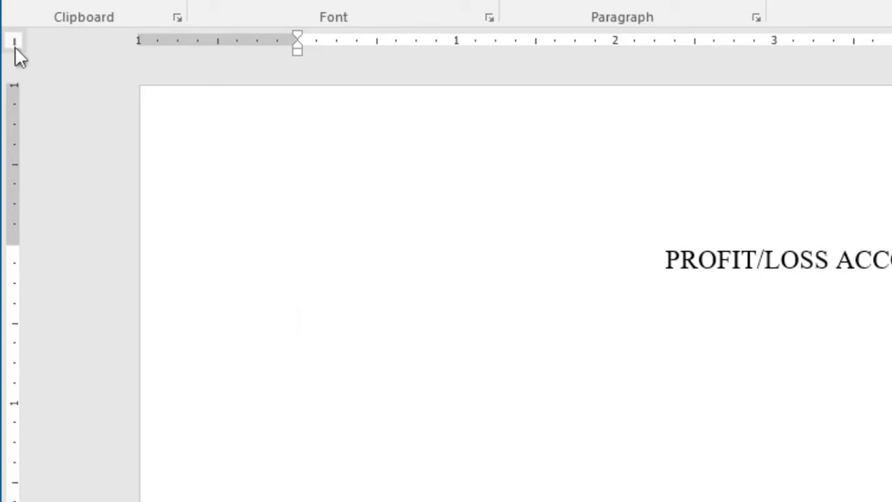
left_click(15, 46)
left_click(16, 46)
left_click(17, 46)
left_click(378, 45)
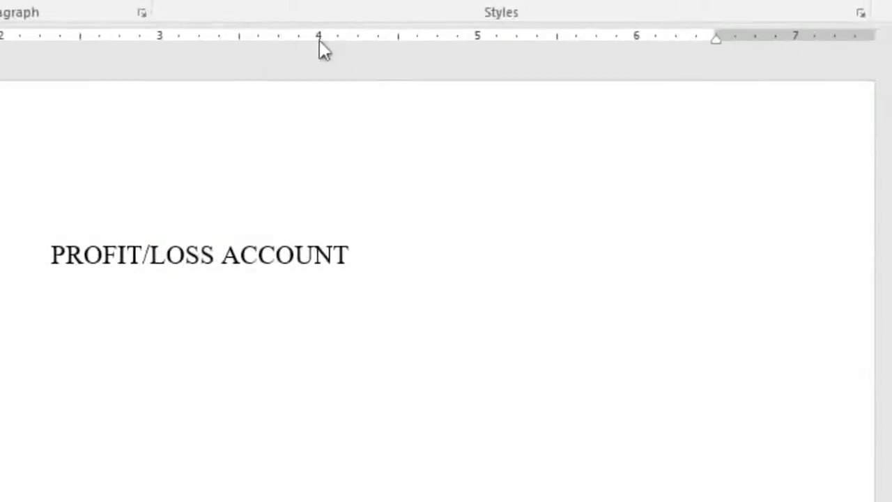
left_click(558, 39)
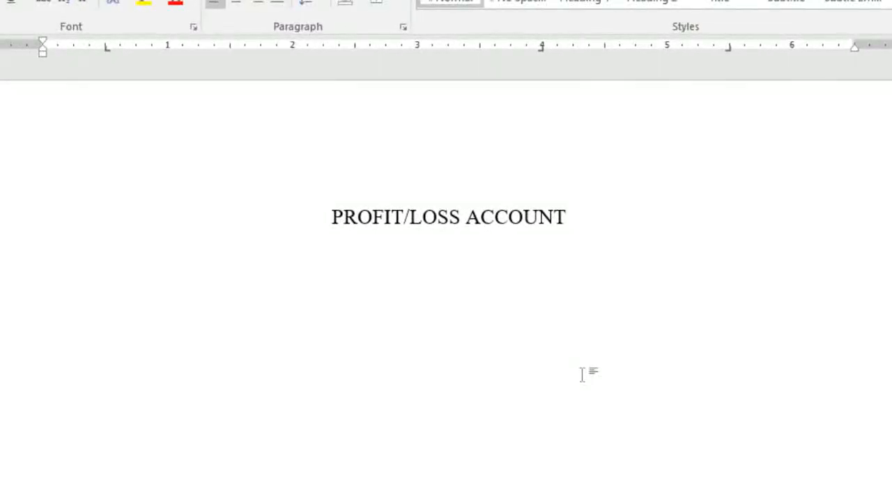
Enter the row "Sales" at the first tab stop with 5,000.00 at the 4-inch tab stop.
key("Tab")
type("Sales")
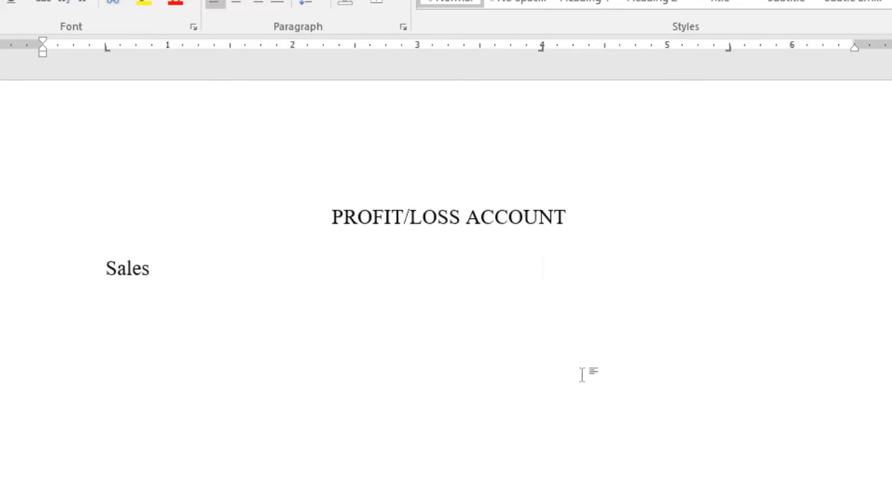
type("5,000.00")
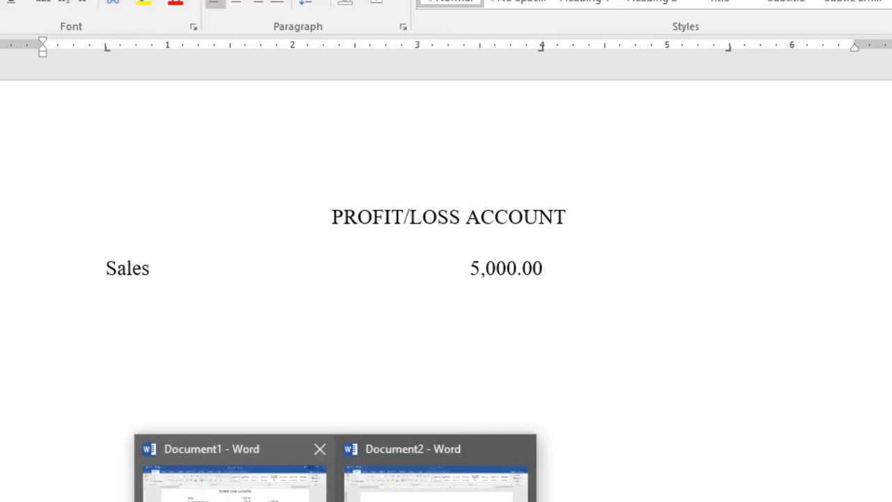
left_click(439, 478)
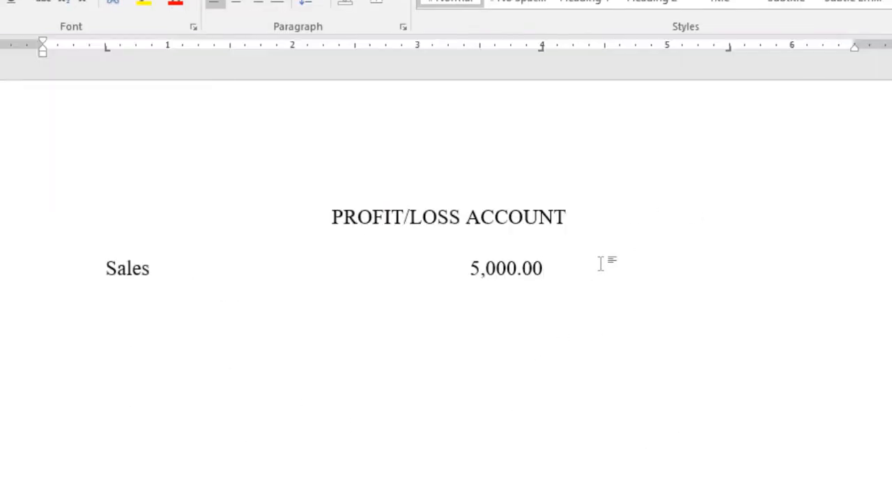
Add the row "Discount Received" below Sales with 250.00 aligned in the first amount column.
key("Return")
type("Discount")
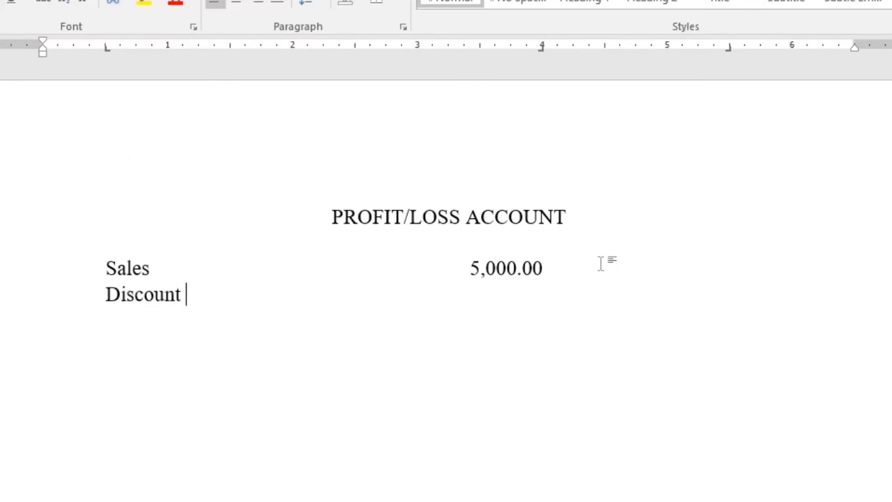
type(" Received\t")
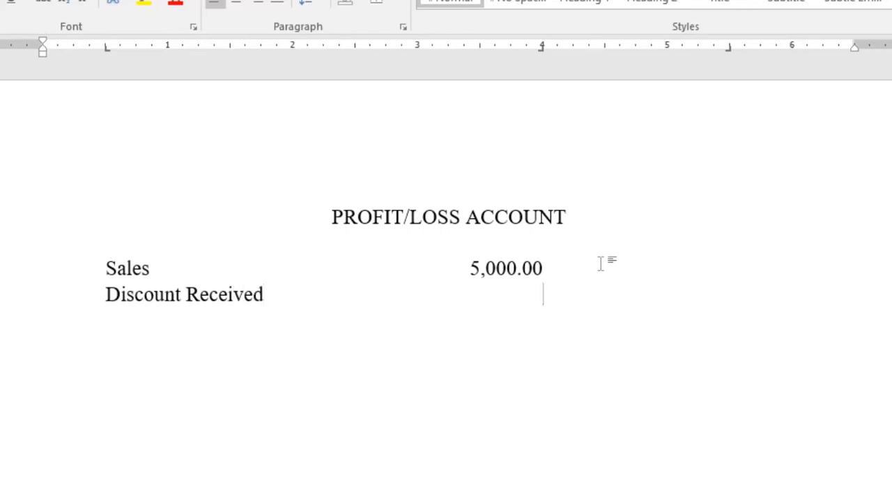
type("250.00")
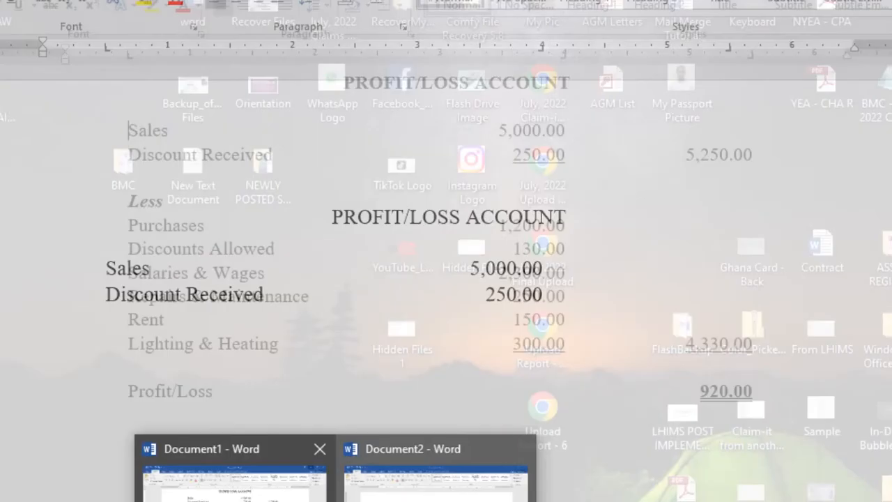
Check the sample account, and add 5,250.00 at the 5.5-inch tab stop of the Discount Received row.
left_click(439, 468)
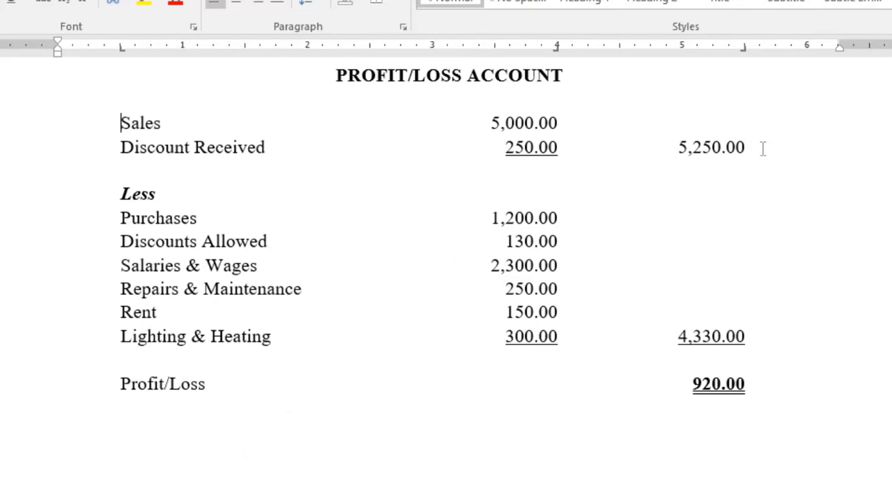
left_click(887, 2)
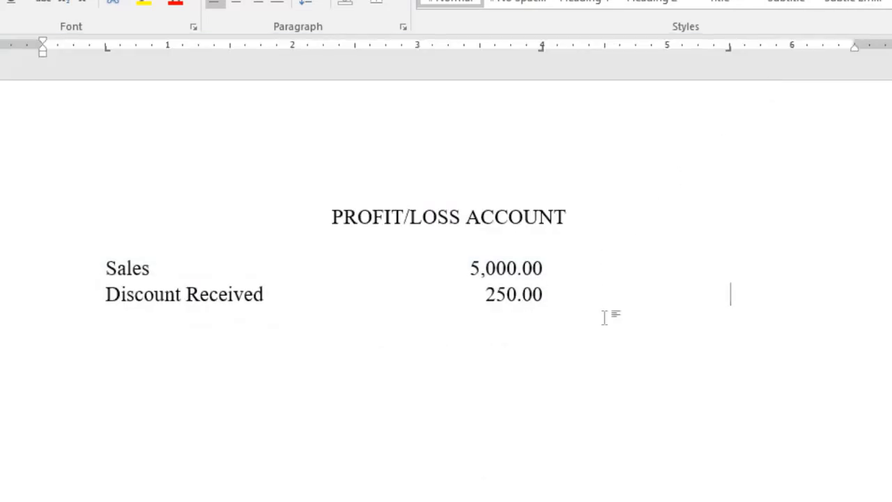
key("Tab")
type("5,1")
key("BackSpace")
type("250.")
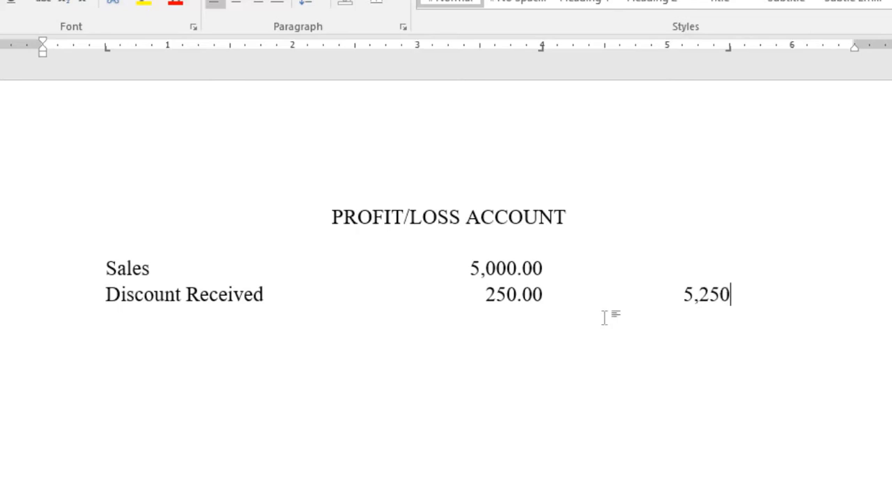
type("00")
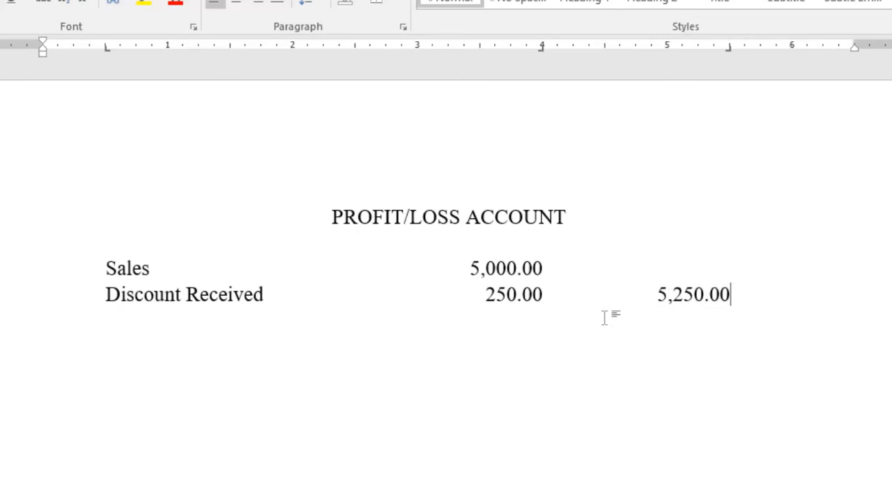
Leave a blank line below Discount Received and enter the heading "Less" at the first tab stop, following the sample account.
key("Return")
key("Return")
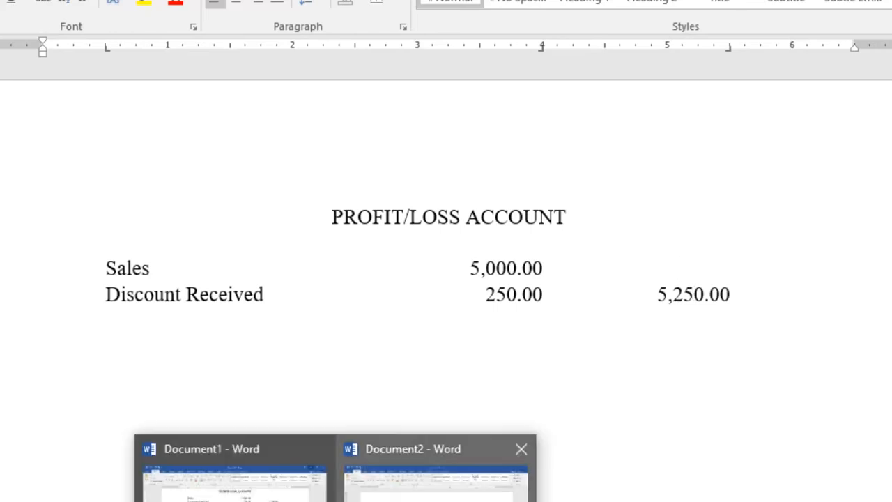
left_click(255, 491)
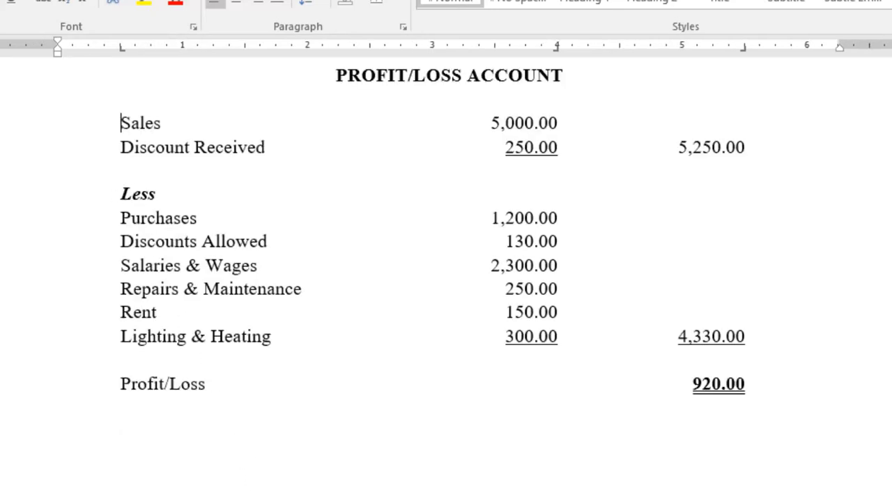
left_click(388, 457)
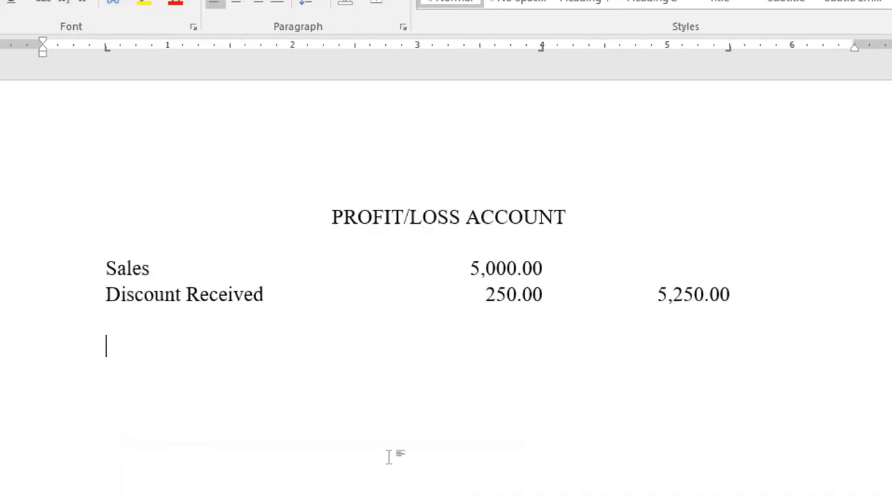
type("Les")
type("ss")
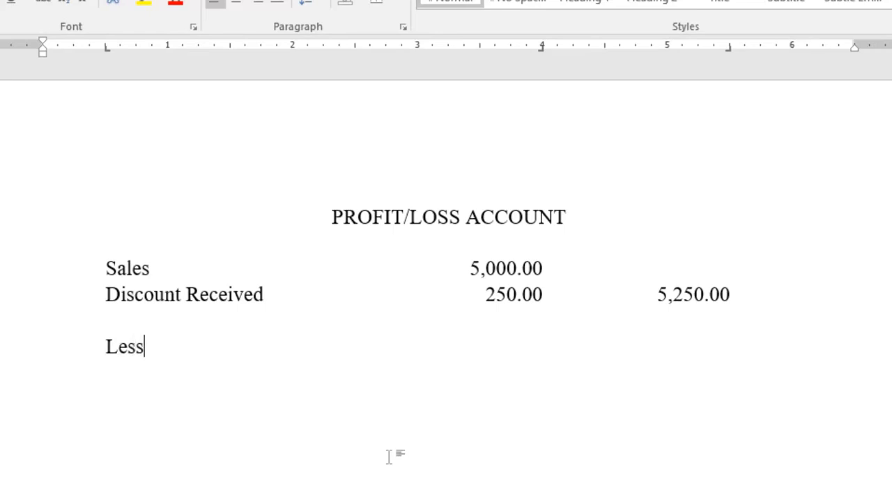
Add the row "Purchases" below Less with 1,200.00 in the first amount column, following the sample account.
key("Return")
key("Tab")
left_click(432, 480)
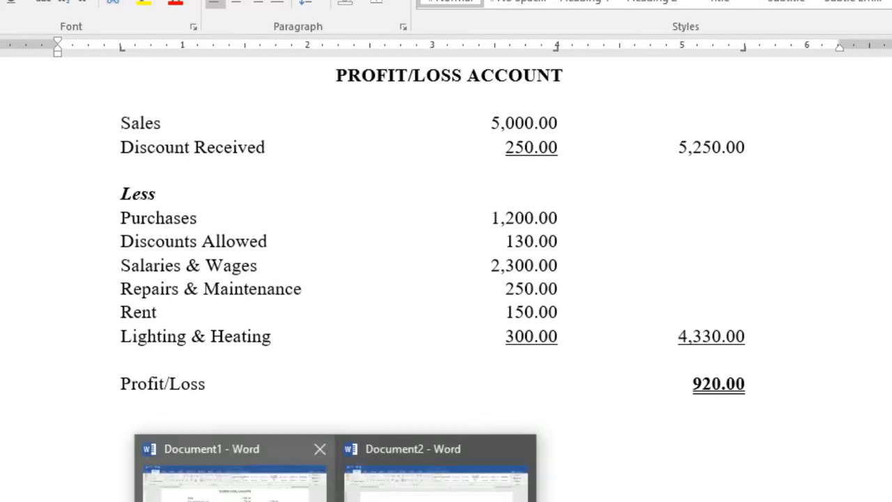
left_click(439, 471)
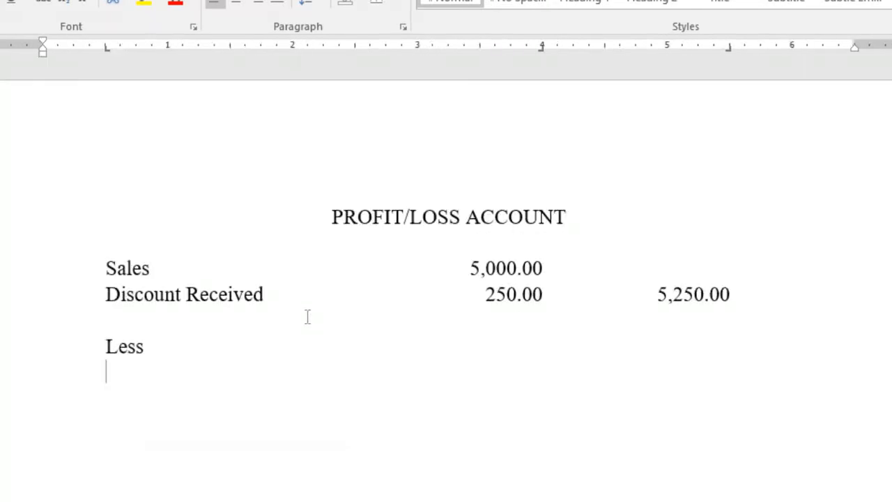
type("Purchases\t")
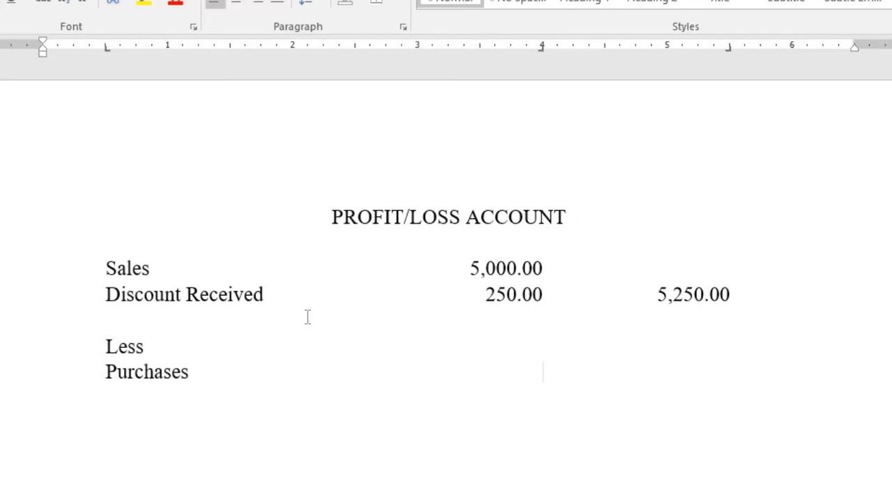
type("1,200.00")
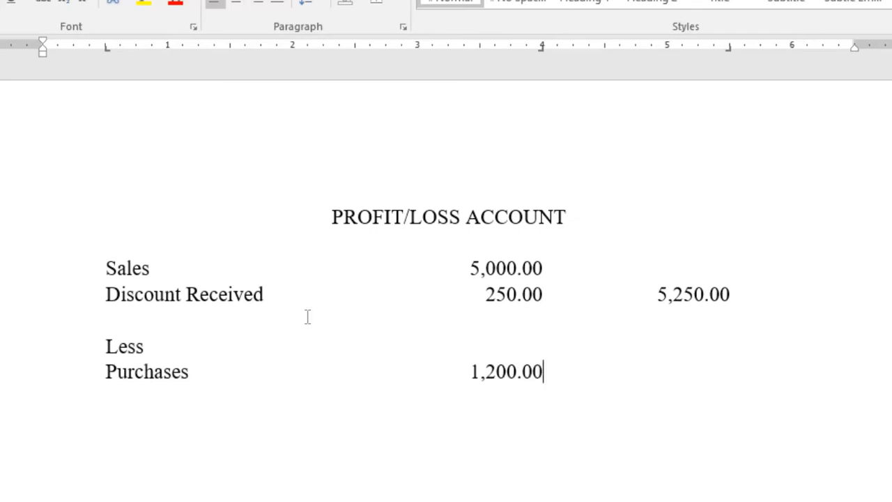
Add the row "Discount Allowed" below Purchases with 130.00 in the first amount column.
key("Return")
type("Discou")
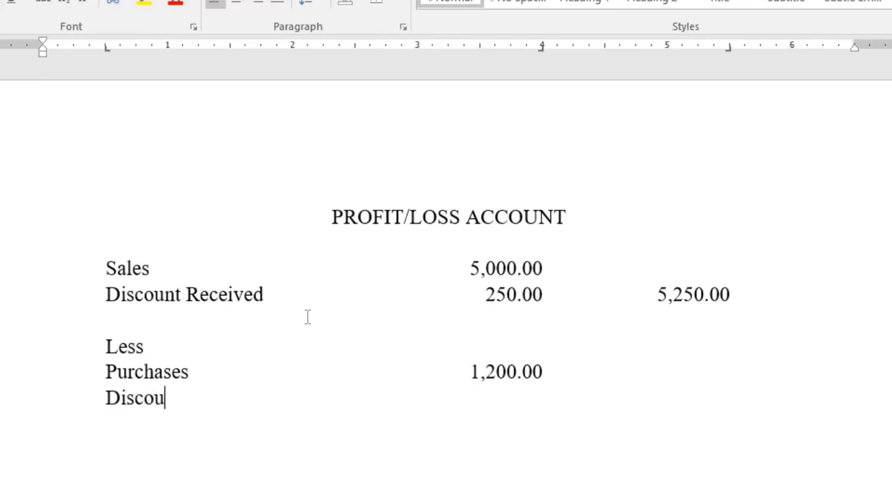
type("nt Allowed\t")
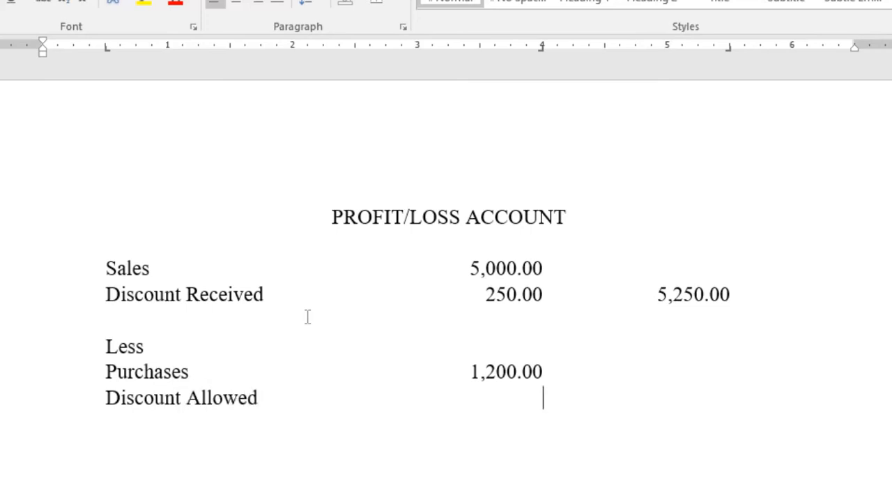
type("130.00")
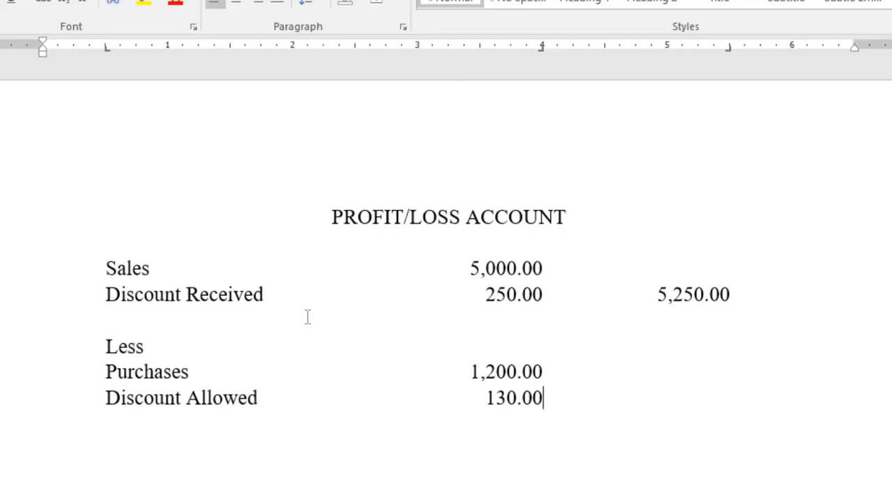
Add the row "Salaries & Wages" below Discount Allowed with 2,300.00 in the first amount column.
key("Return")
type("Sala")
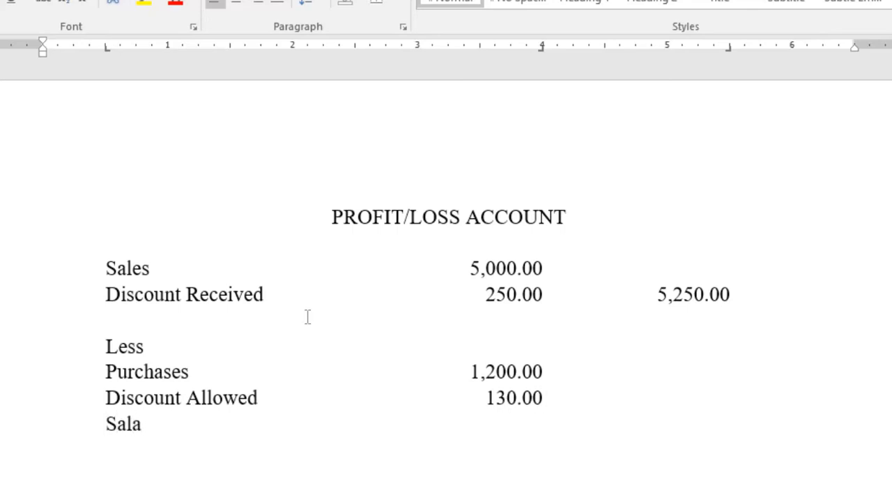
type("ries & Wa")
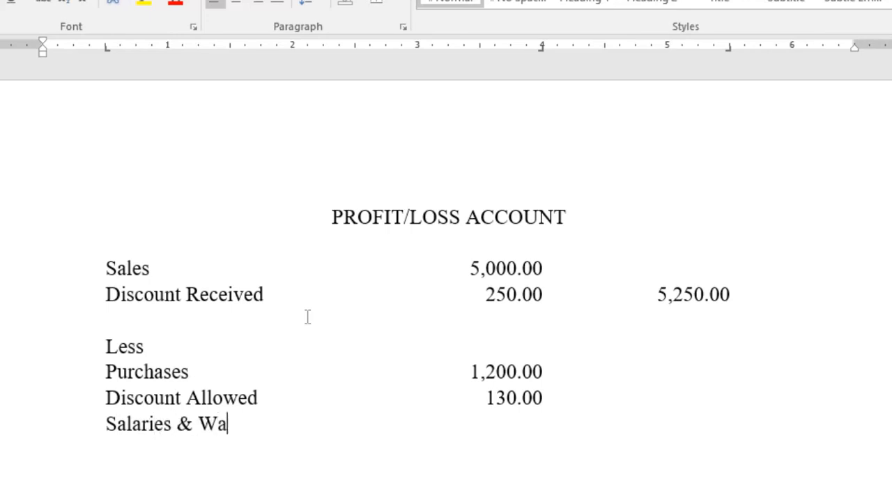
type("ges")
key("Tab")
type("2,")
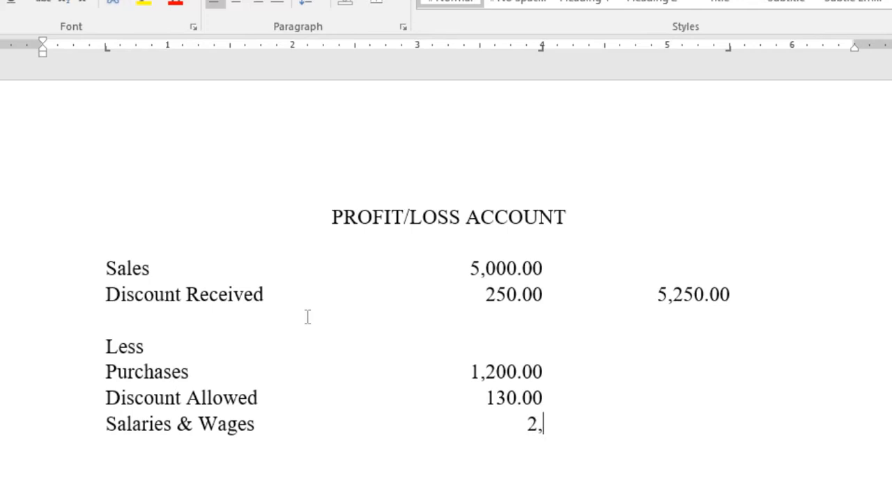
type("300.00")
Add the row "Repairs & Maintenance" below Salaries & Wages with 250.00 in the first amount column.
key("Return")
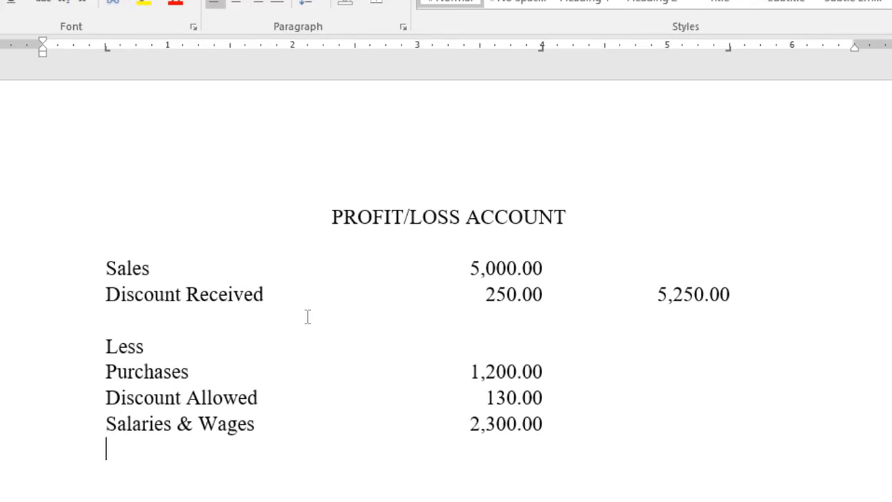
type("Repait")
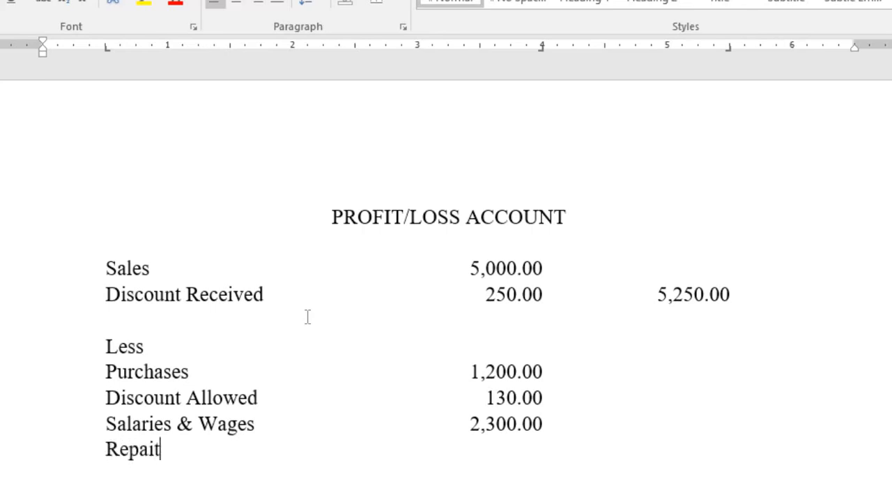
key("BackSpace")
type("rs & Maintenance")
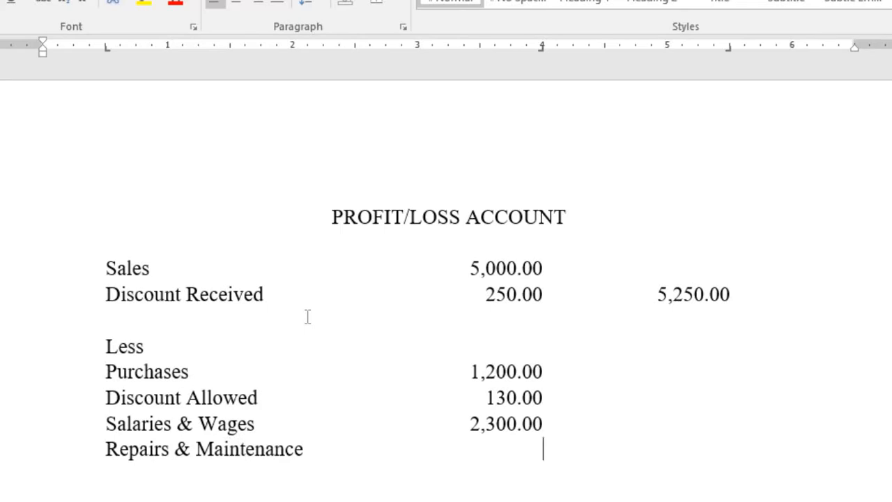
key("Tab")
type("250.00")
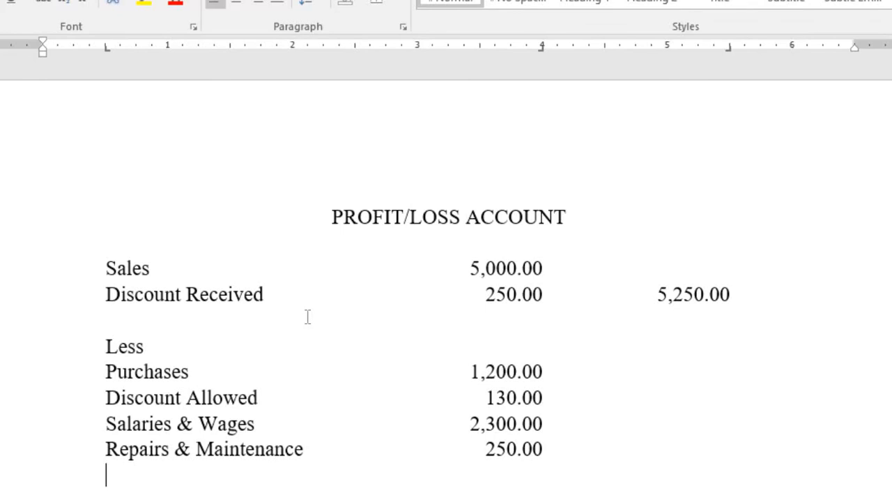
Add the row "Rent" below Repairs & Maintenance with 150.00 in the first amount column.
key("Return")
type("FRent")
key("BackSpace")
key("BackSpace")
key("BackSpace")
key("BackSpace")
key("BackSpace")
type("Rent")
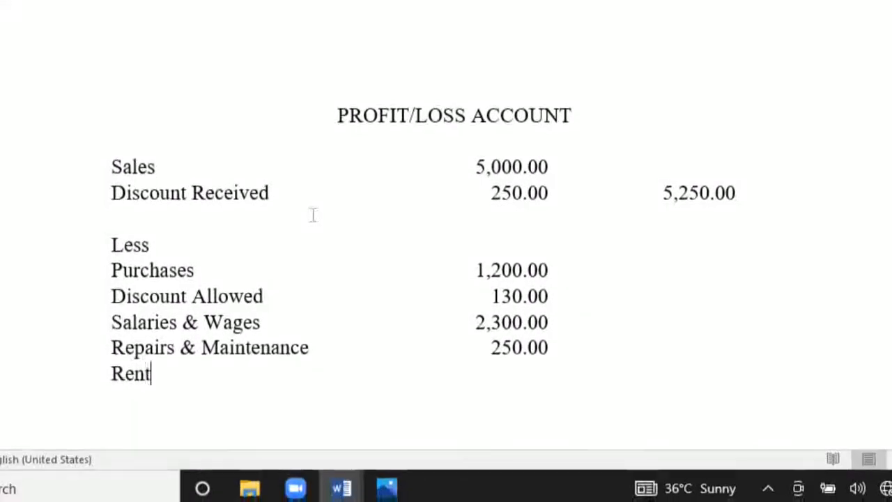
key("Tab")
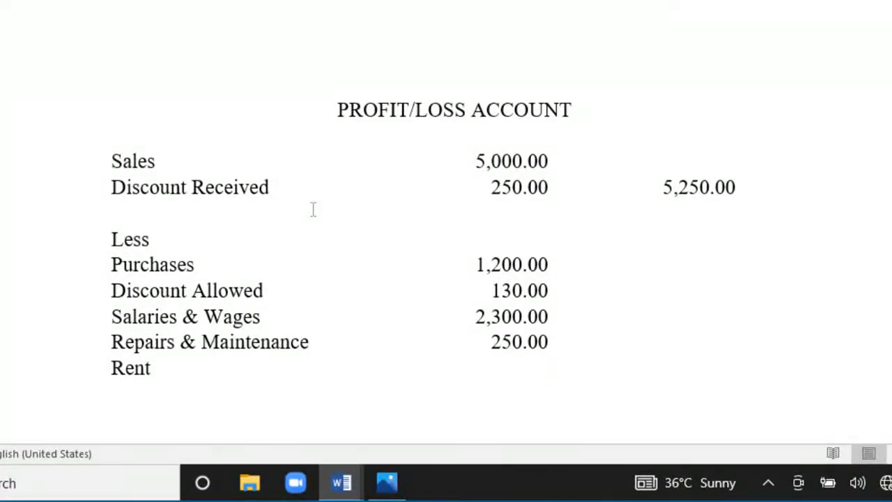
type("150.00")
Add the row "Lighting & Heating" below Rent with 300.00 in the first amount column.
key("Return")
key("Tab")
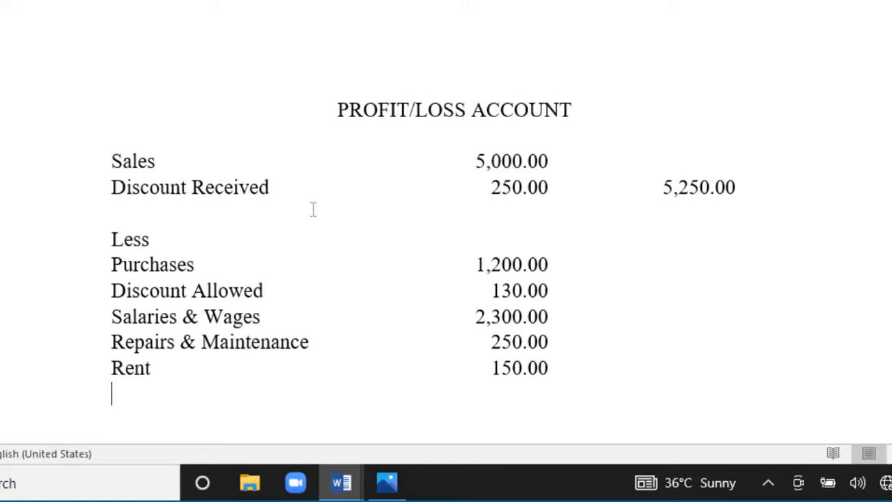
type("Lighting & Herat")
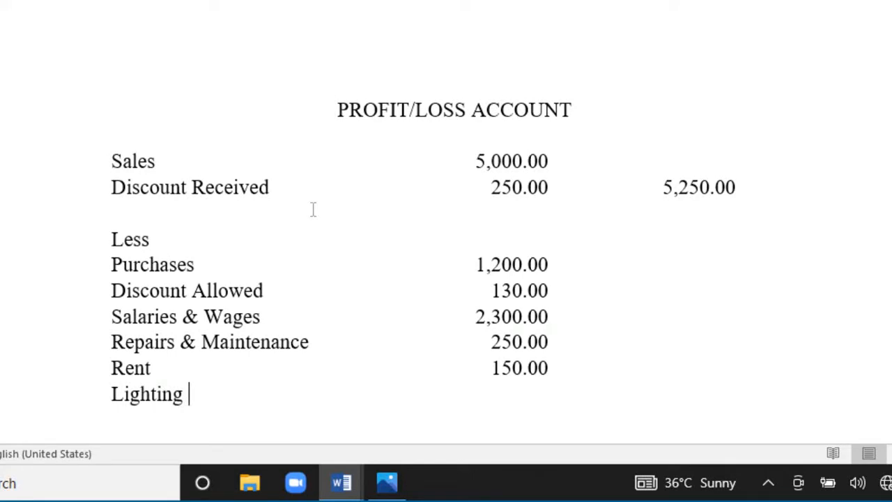
type("ing")
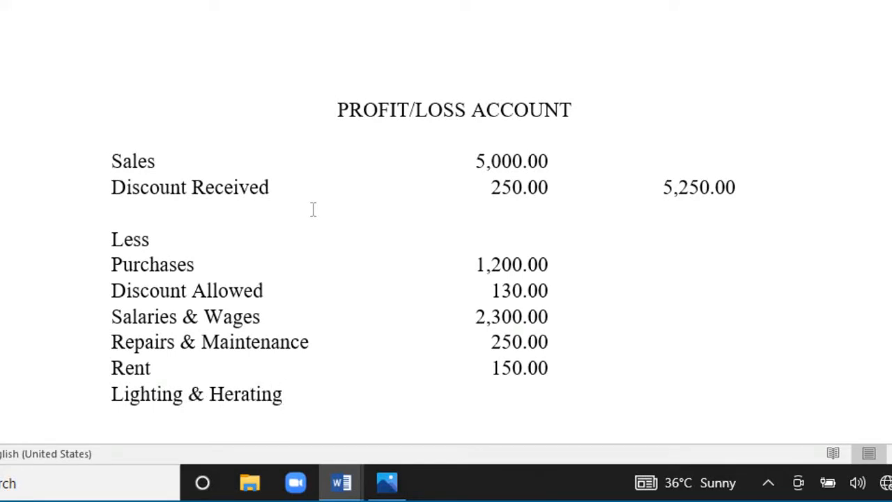
left_click(243, 393)
key("BackSpace")
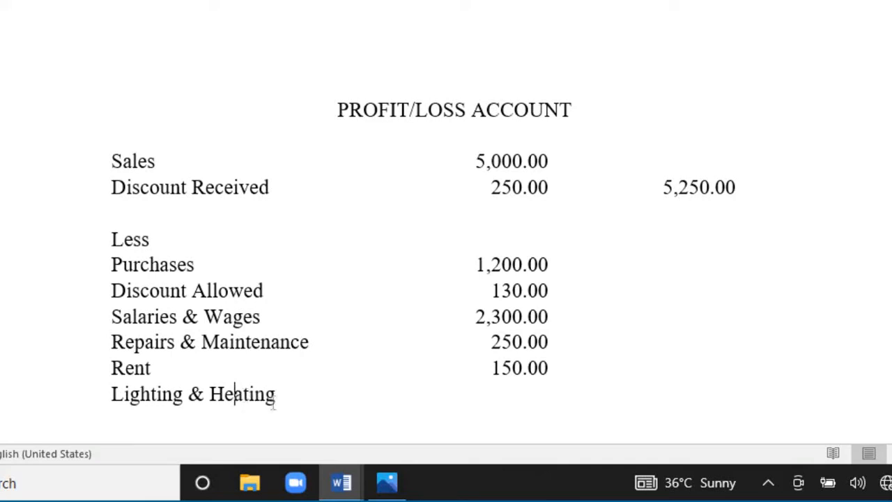
key("End")
key("Tab")
type("300.000")
key("BackSpace")
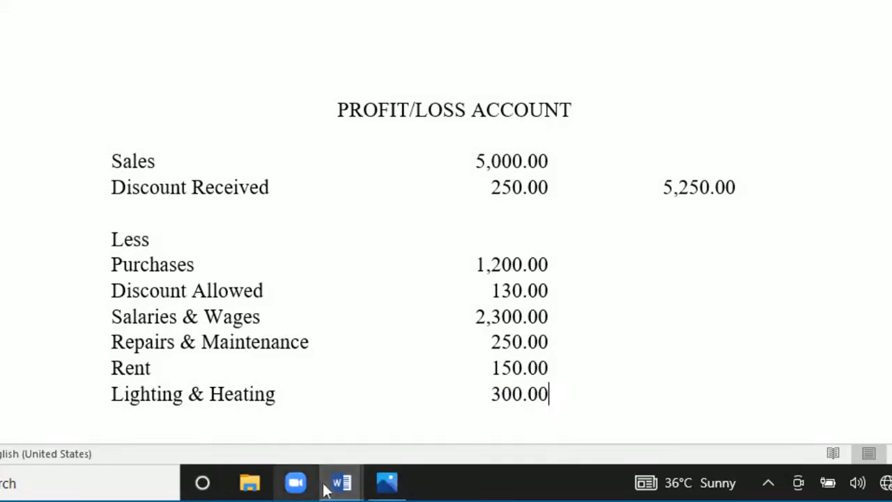
Check the expense total in the sample account and enter 4,300.00 in the second amount column of the Lighting & Heating row.
mouse_move(338, 490)
left_click(278, 412)
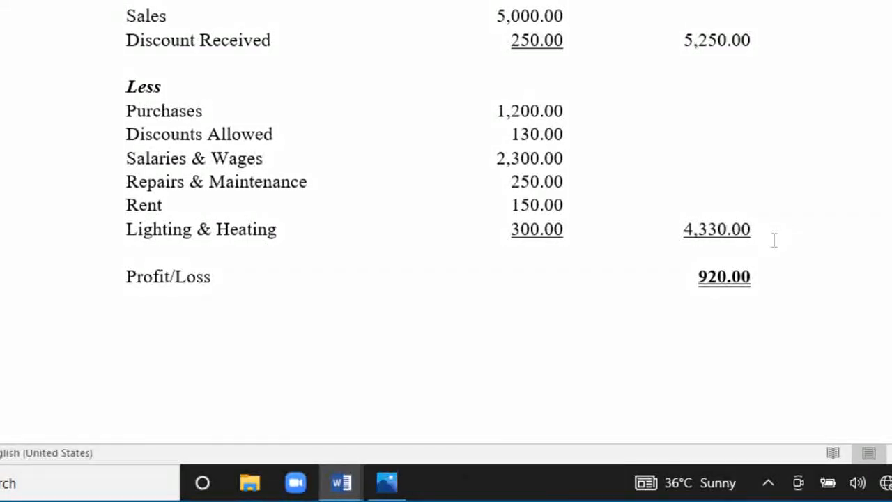
key("alt+Tab")
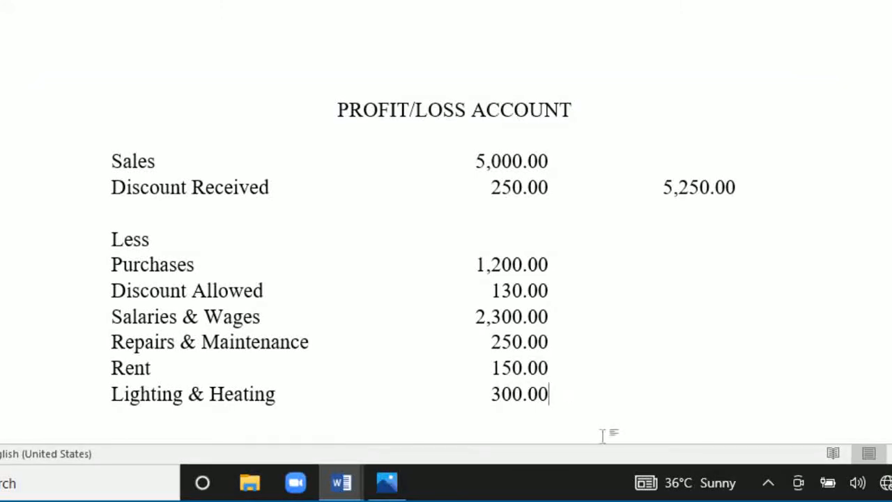
key("Tab")
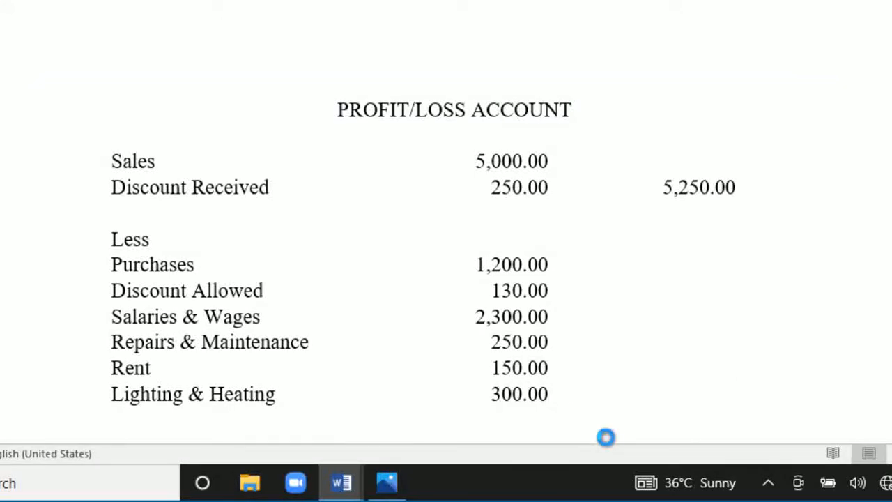
type("4,300.00")
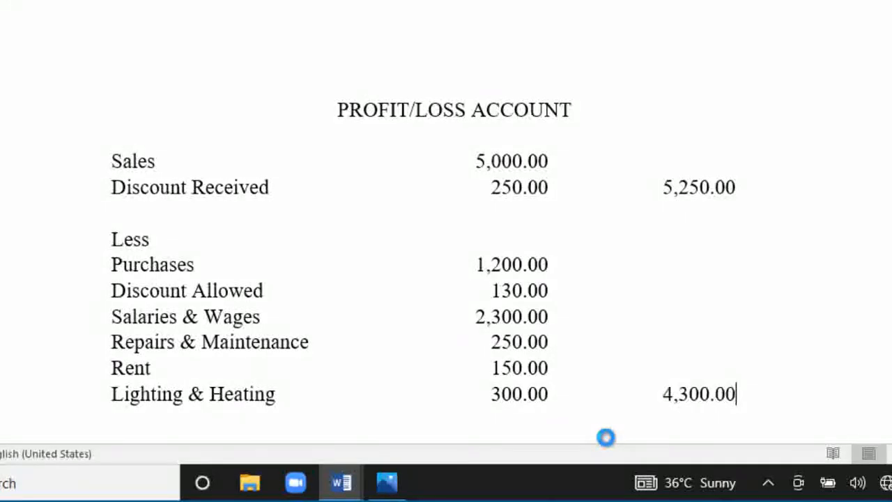
Check the sample account, leave a blank line below Lighting & Heating, and add the row "Profit/Loss" with 920.00 in the second amount column.
scroll(655, 424, "down", 3)
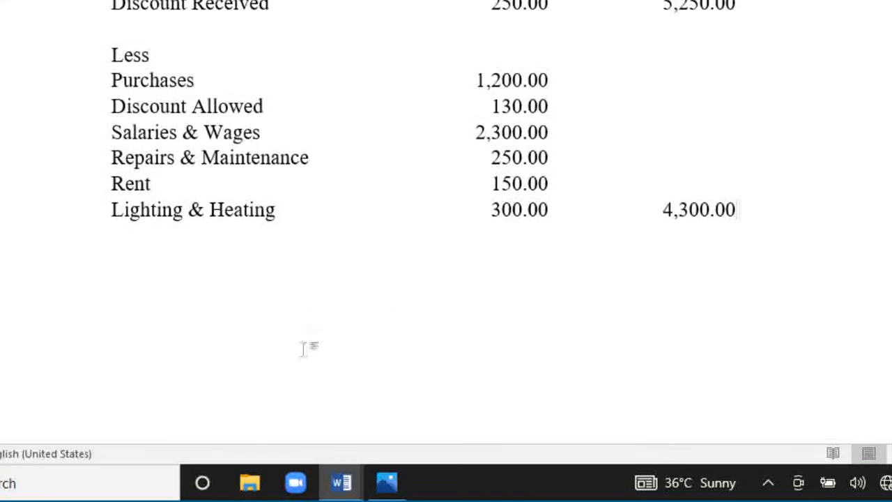
mouse_move(341, 482)
left_click(269, 438)
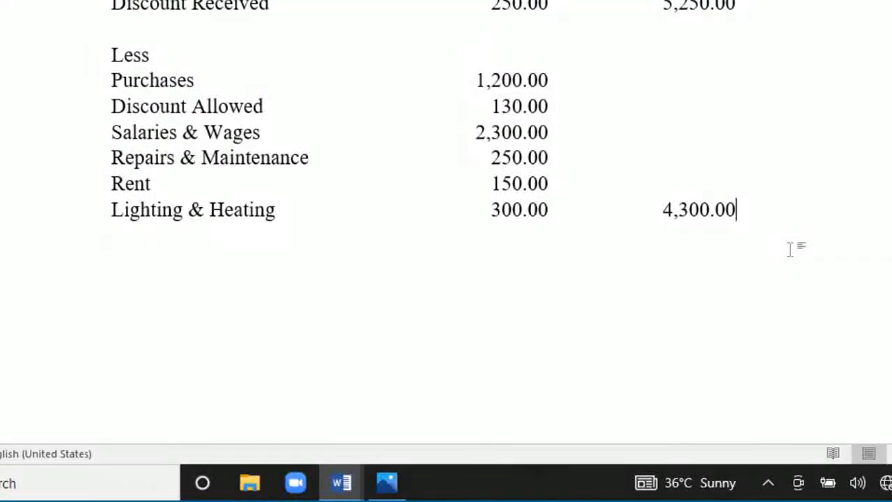
key("Return")
key("BackSpace")
key("Return")
type("Profi")
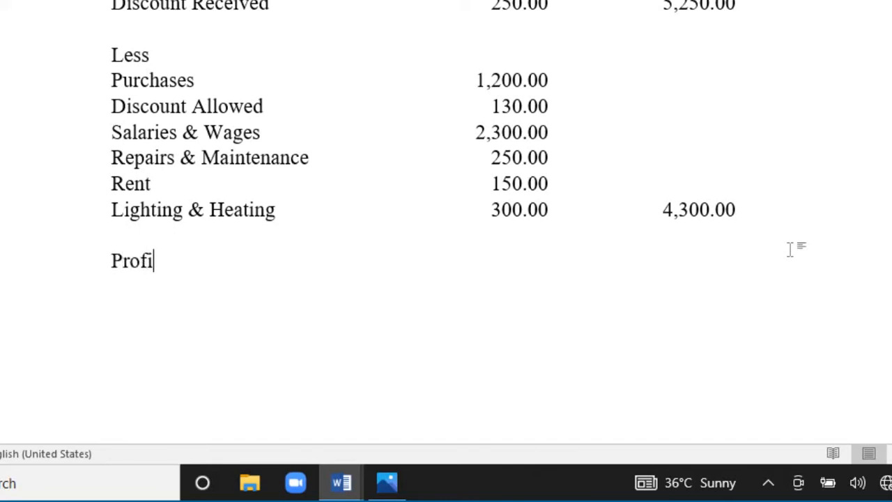
type("t/Loss")
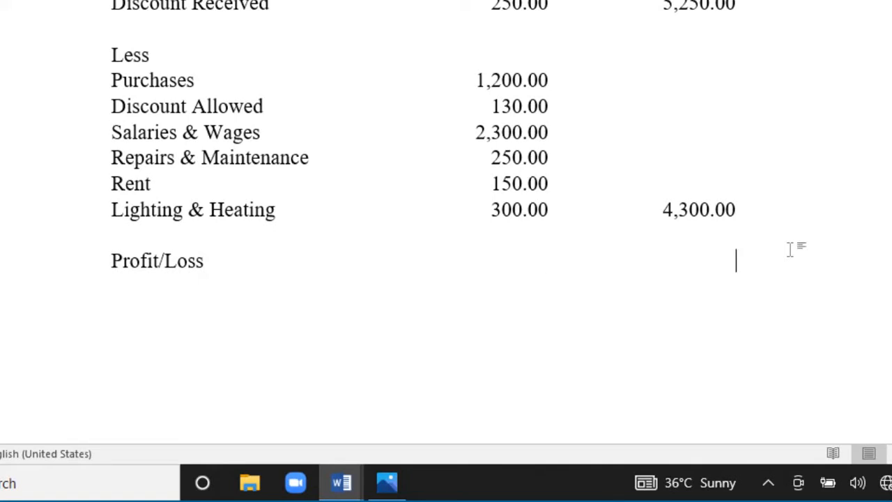
type("920.00")
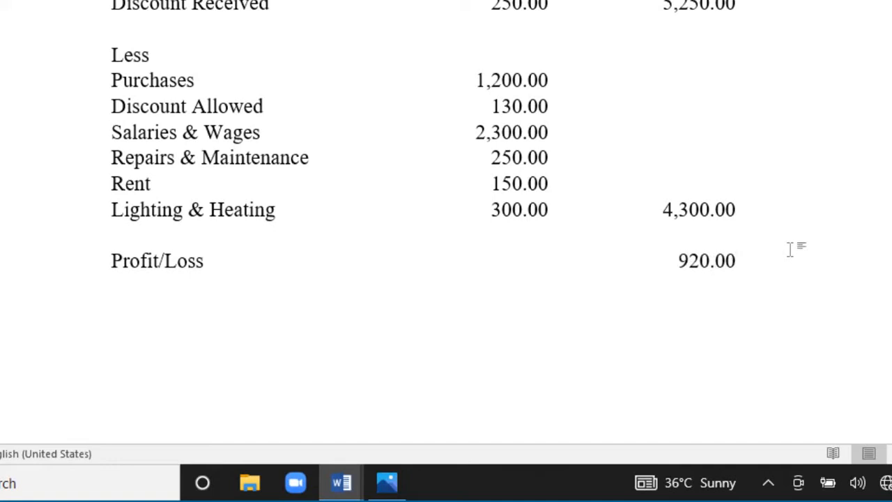
Make the title "PROFIT/LOSS ACCOUNT" bold and underlined.
scroll(797, 247, "up", 5)
scroll(720, 205, "down", 2)
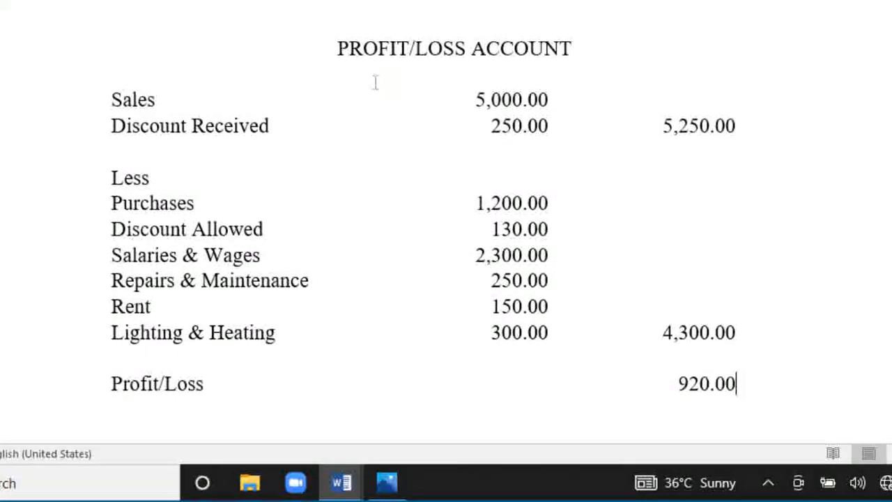
left_click_drag(339, 49, 561, 50)
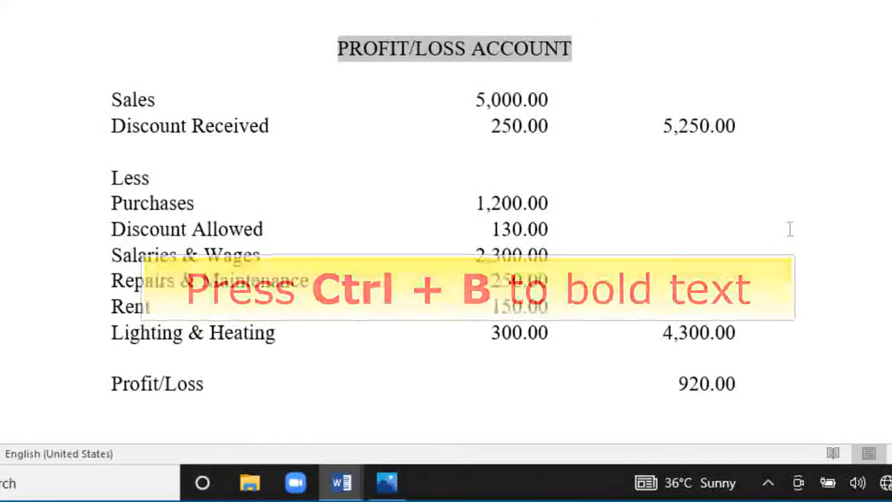
key("ctrl+b")
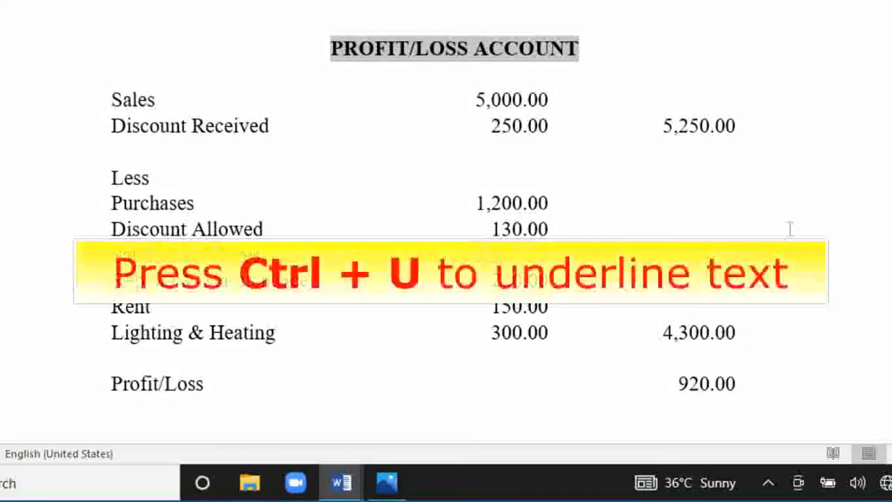
key("ctrl+u")
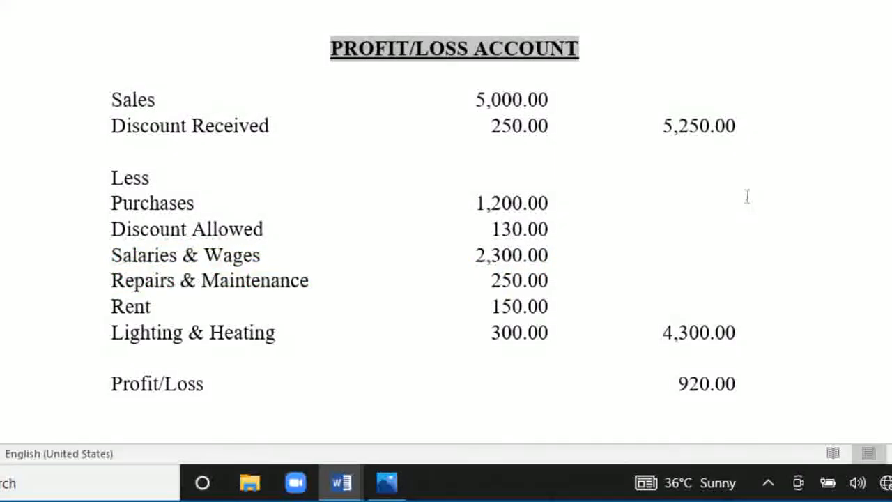
Underline the first-column amounts 250.00 in the Discount Received row and 300.00 in the Lighting & Heating row.
scroll(746, 195, "down", 2)
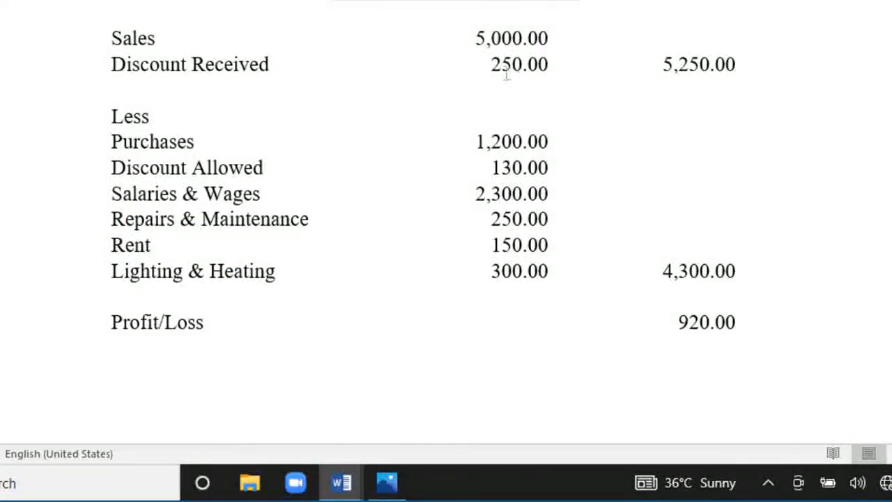
left_click_drag(490, 64, 551, 65)
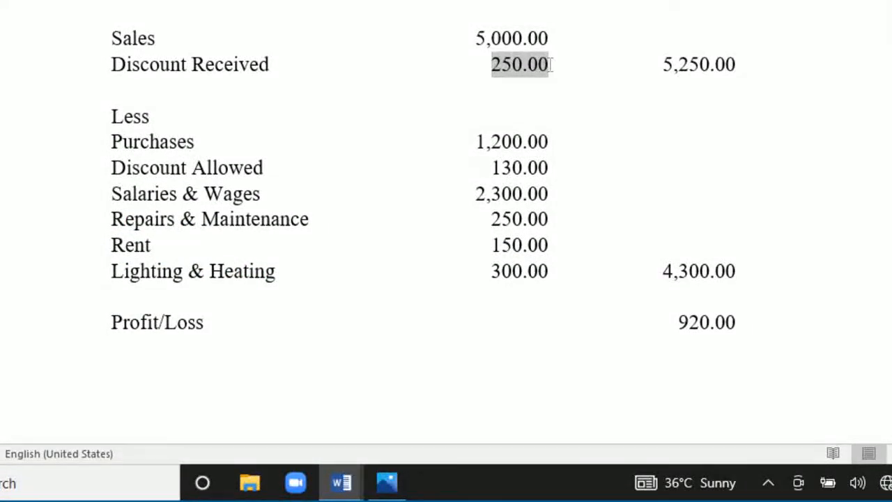
key("ctrl+u")
scroll(693, 76, "down", 1)
scroll(694, 76, "down", 2)
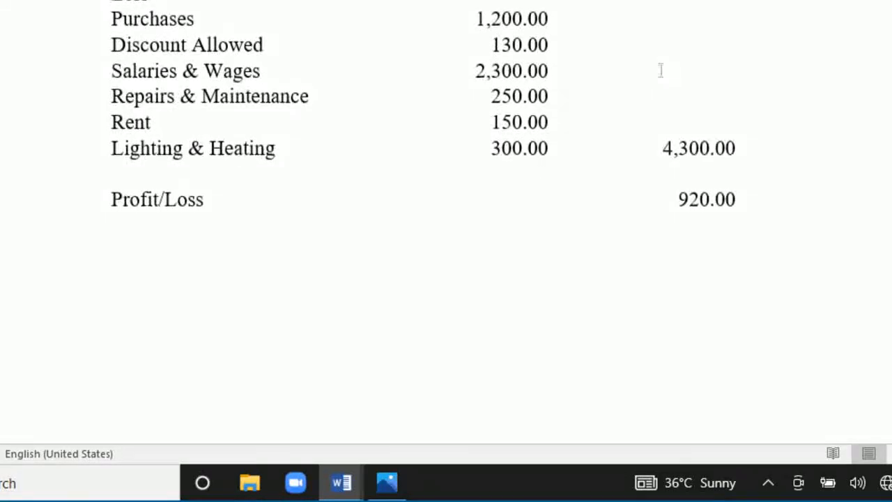
left_click_drag(493, 148, 549, 149)
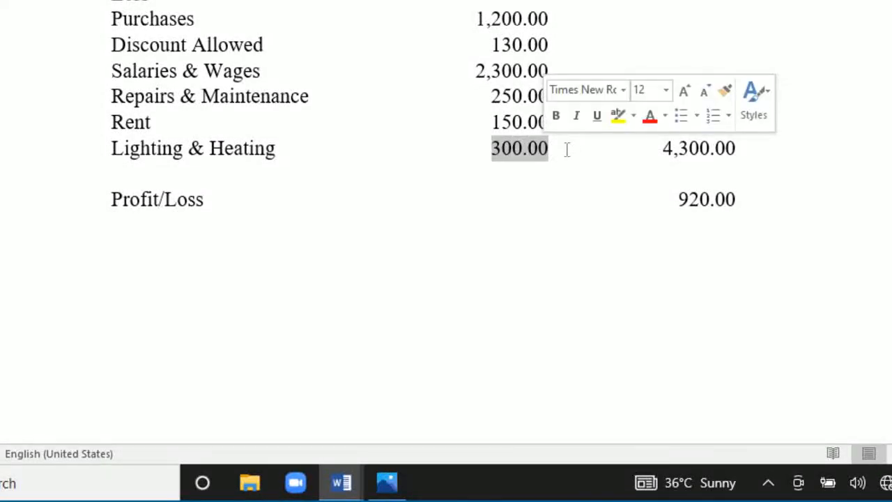
key("ctrl+u")
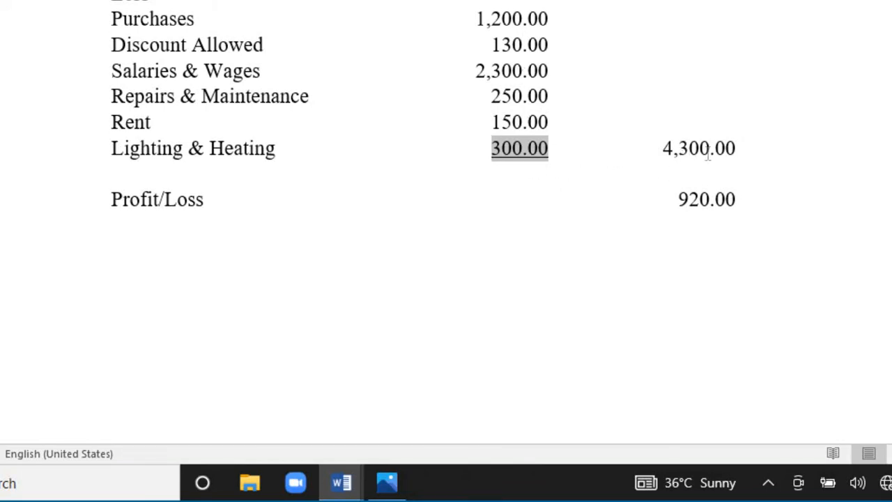
Underline the amount 4,300.00 in the second amount column of the Lighting & Heating row.
scroll(713, 155, "up", 3)
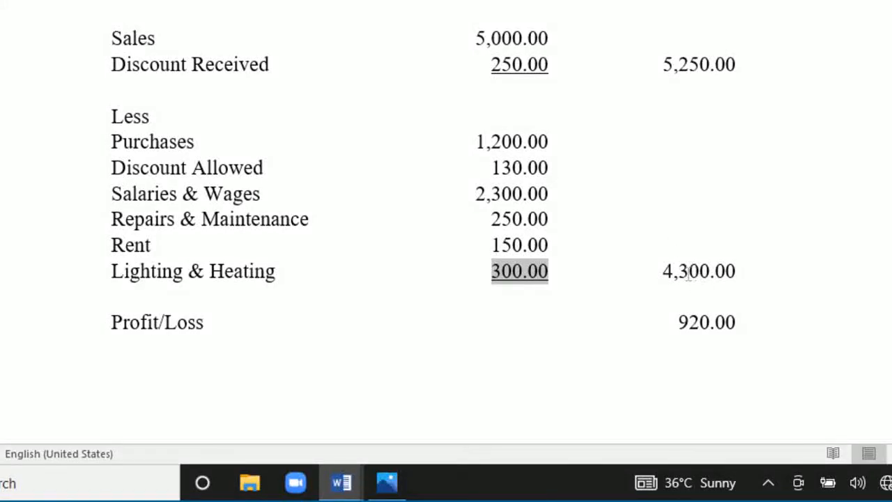
left_click_drag(664, 271, 736, 271)
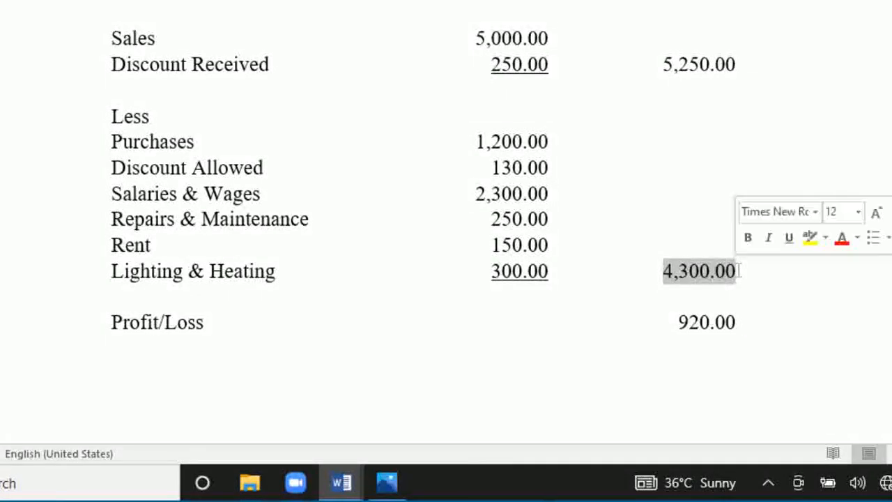
left_click(791, 238)
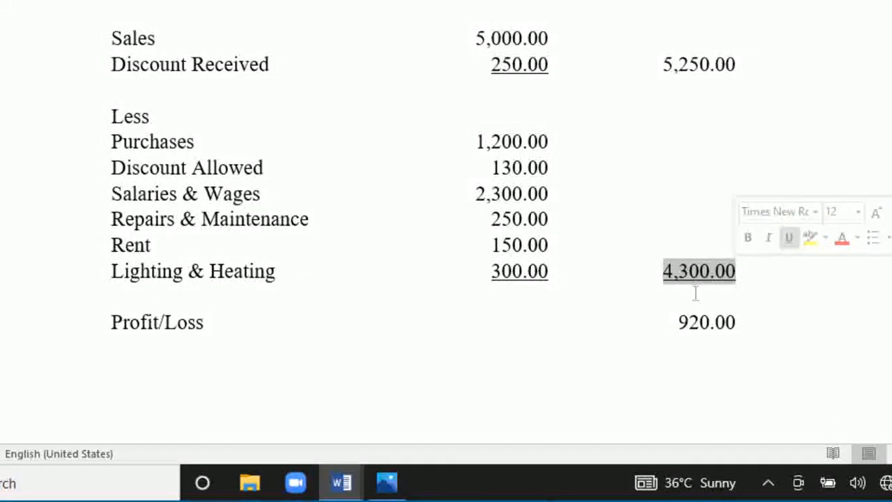
left_click(695, 293)
Make the 920.00 amount in the Profit/Loss row bold and give it a double underline.
scroll(695, 293, "down", 3)
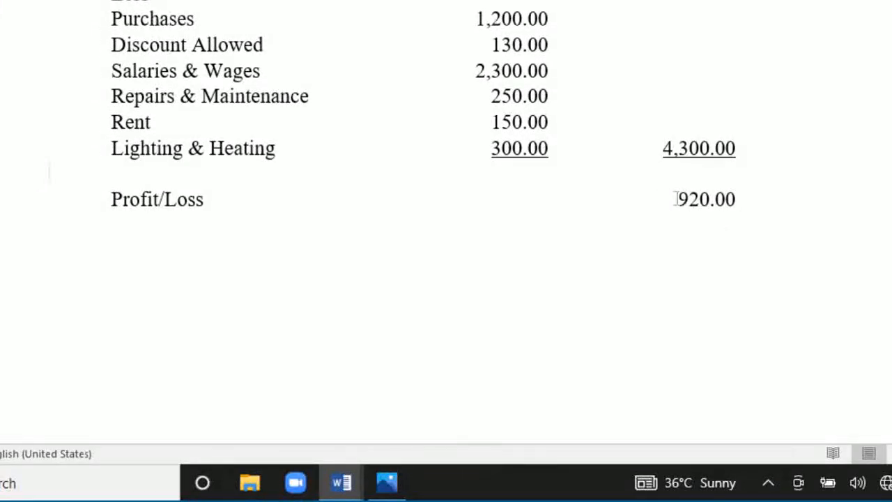
left_click_drag(676, 199, 737, 199)
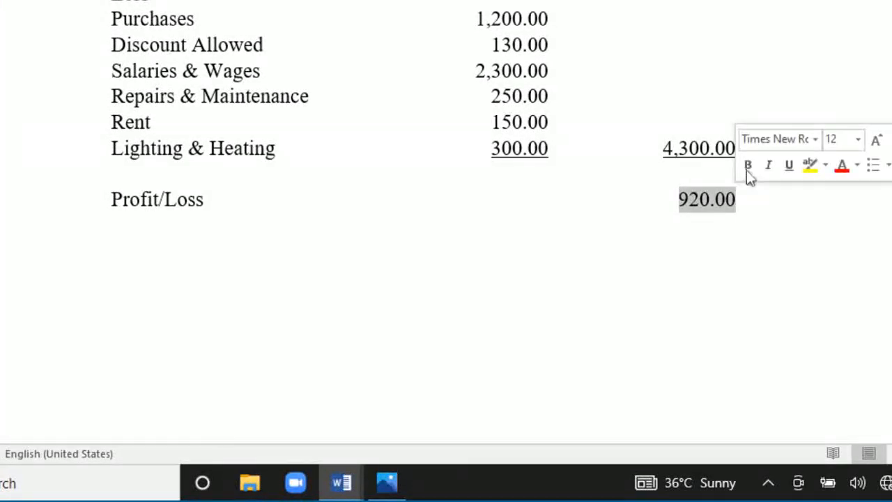
left_click(747, 164)
left_click(727, 202)
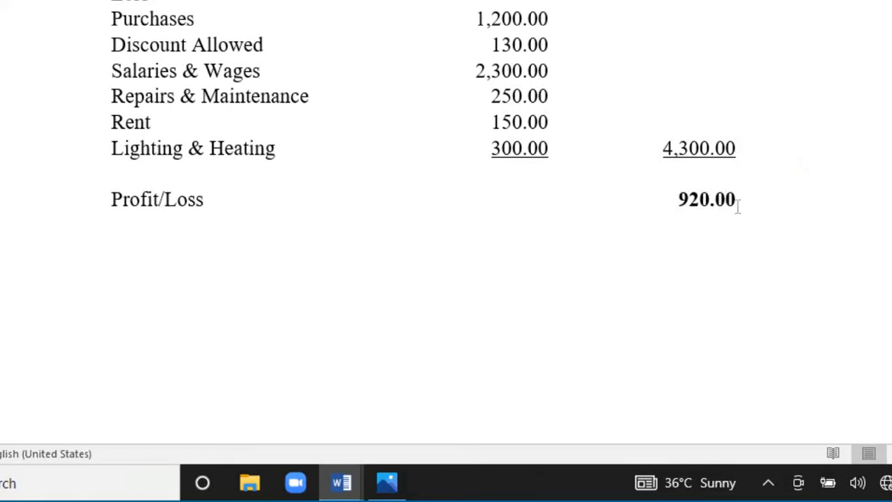
left_click_drag(673, 199, 737, 200)
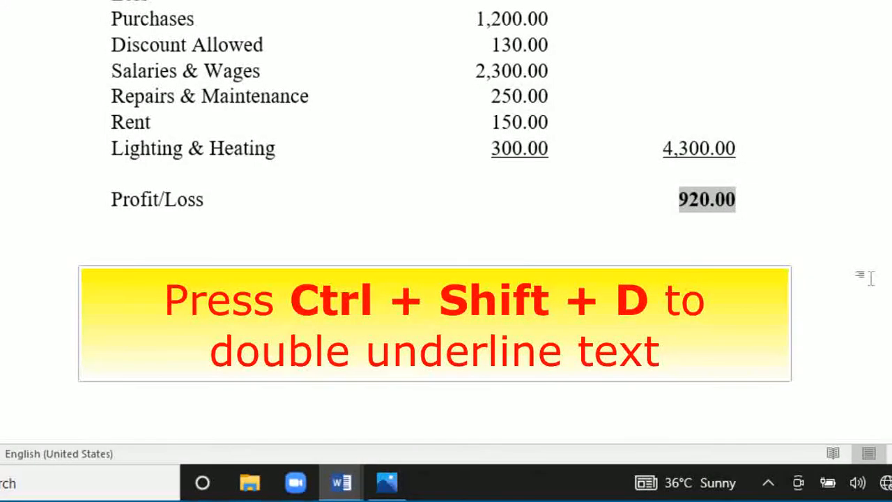
key("ctrl+shift+d")
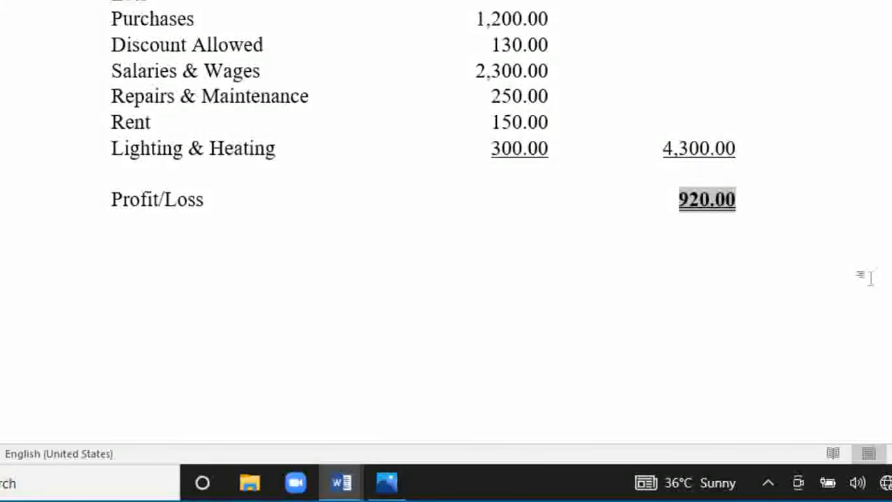
left_click(762, 224)
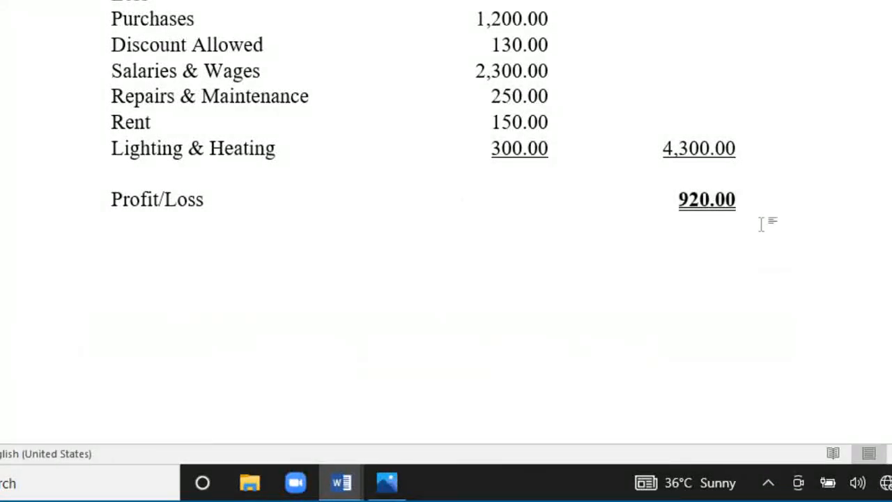
Add a new line below the Profit/Loss row and remove its tab stops at 0.5, 4 and 5.5 inches from the ruler.
key("Return")
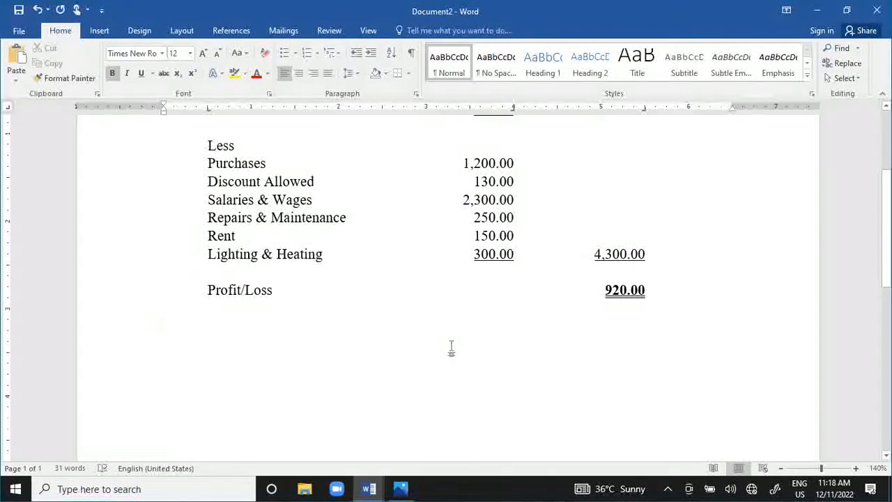
scroll(451, 349, "up", 1)
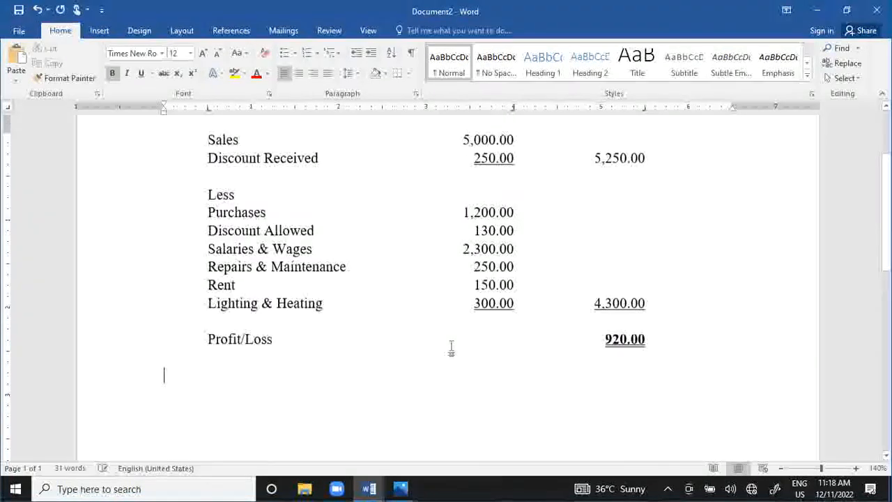
scroll(451, 348, "up", 3)
scroll(583, 297, "down", 1)
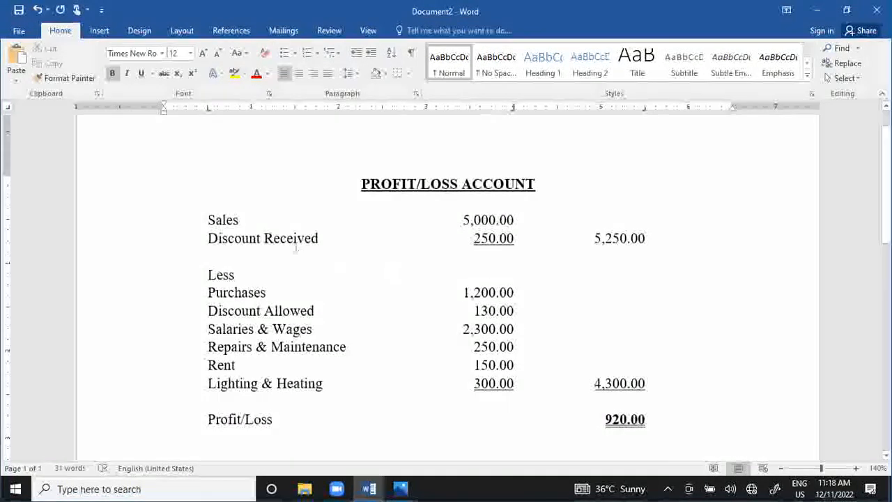
scroll(630, 308, "down", 2)
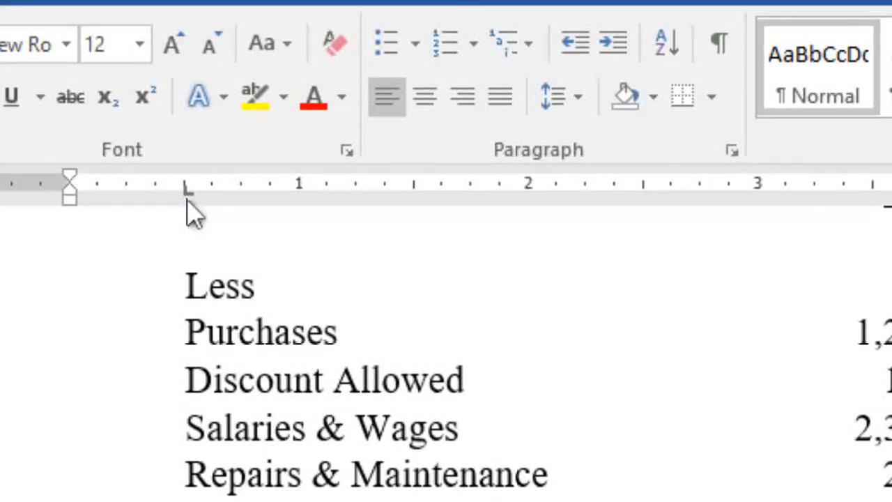
left_click_drag(187, 201, 178, 269)
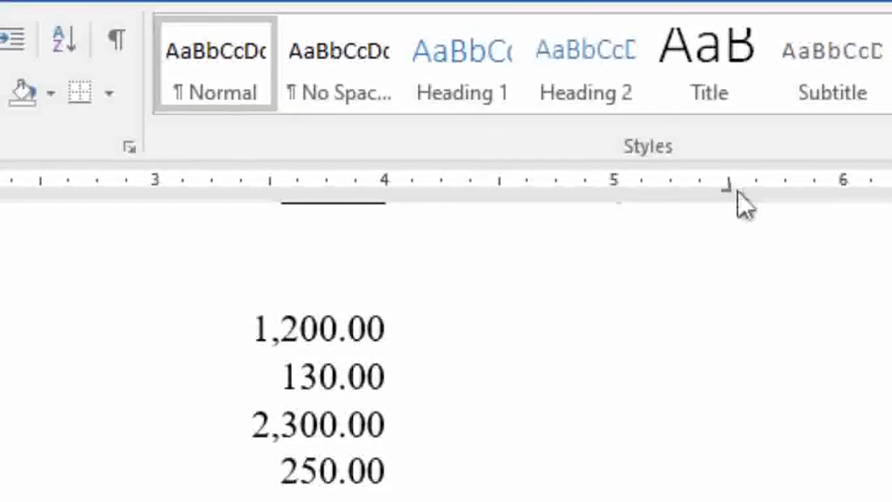
left_click_drag(728, 187, 731, 271)
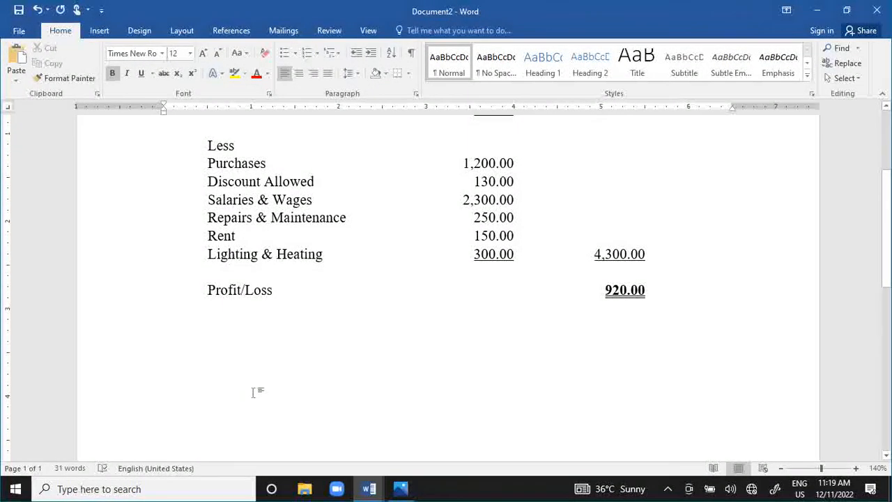
Place the insertion point on the blank line without tab stops below the Profit/Loss row.
scroll(253, 391, "up", 1)
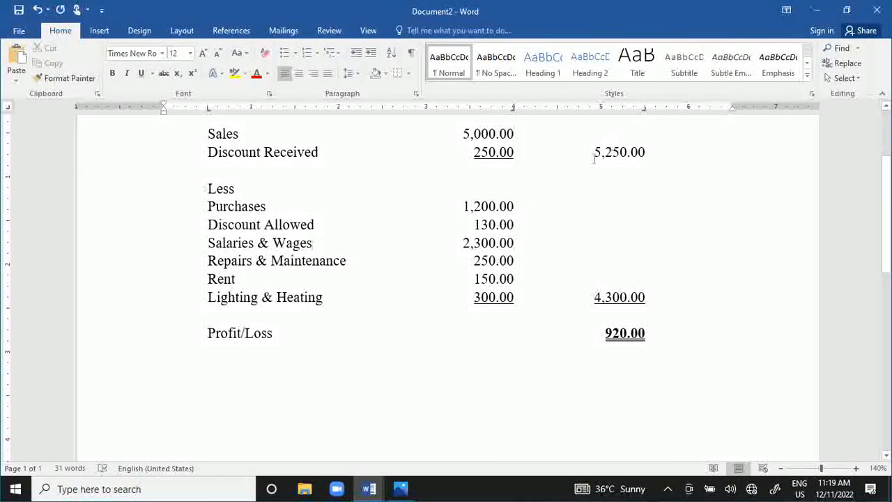
scroll(429, 245, "down", 2)
left_click(215, 300)
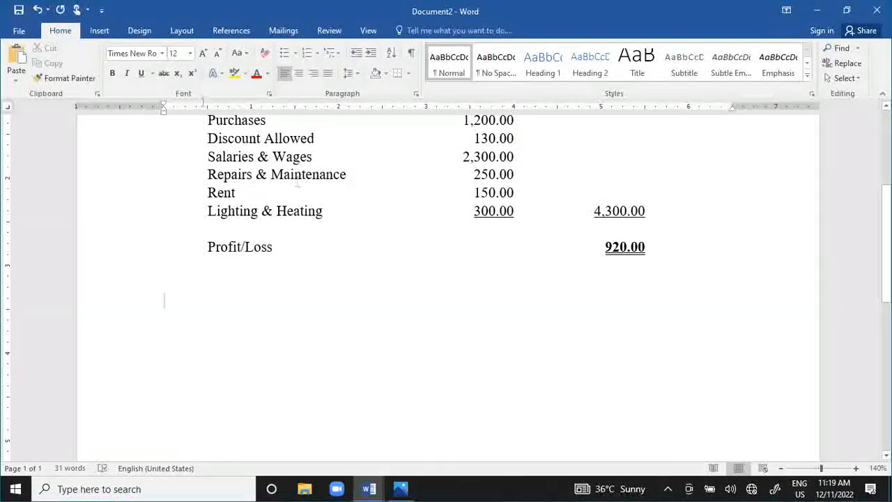